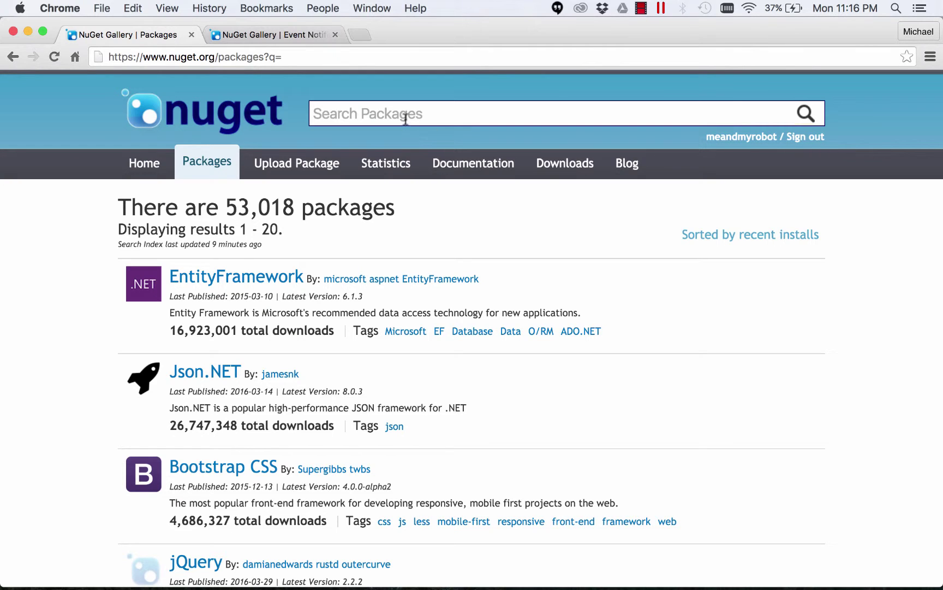
Search NuGet Gallery for 'kentico' and open the Event Notification for Kentico 9 package page.
left_click(404, 115)
type("kentico")
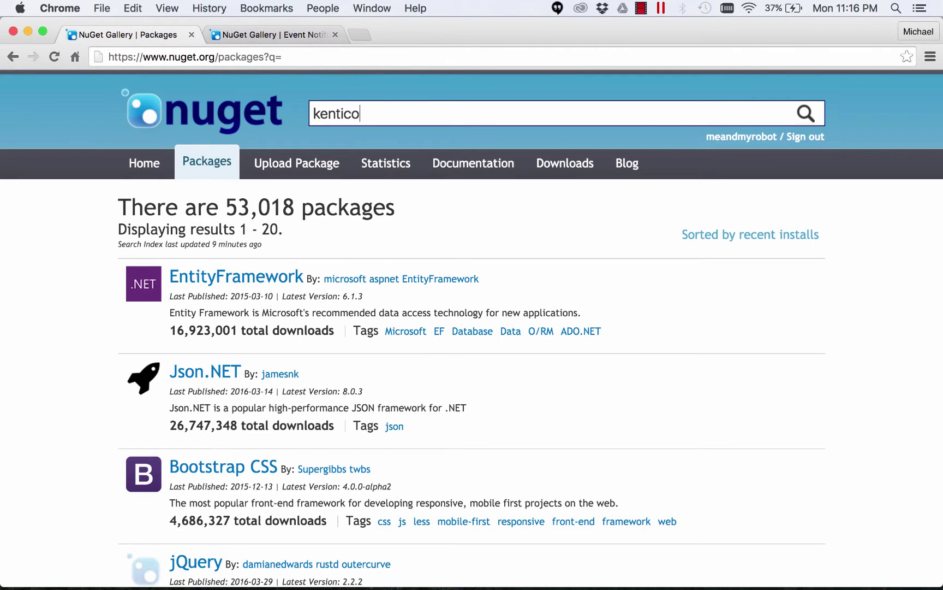
key("Return")
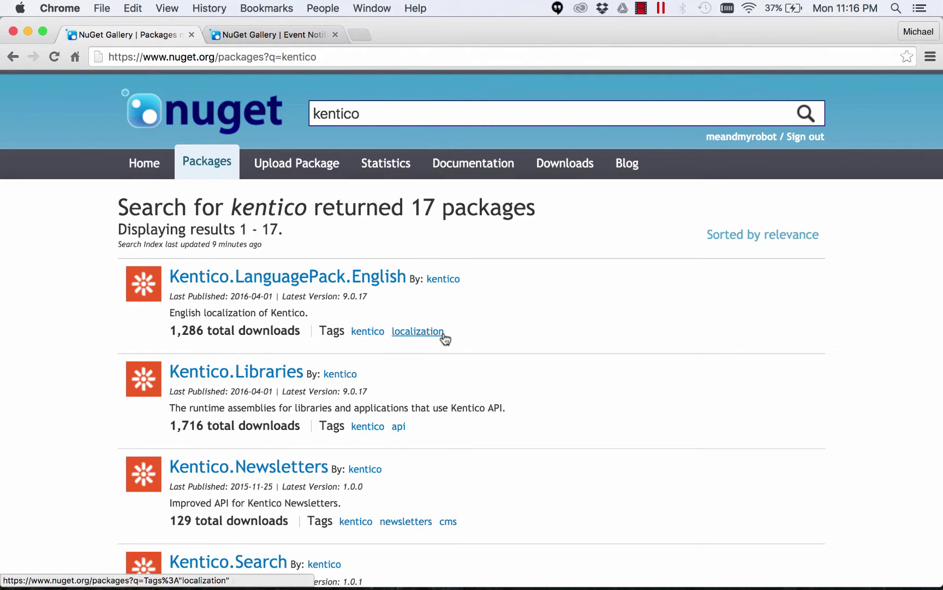
scroll(444, 336, "down", 10)
scroll(444, 339, "down", 10)
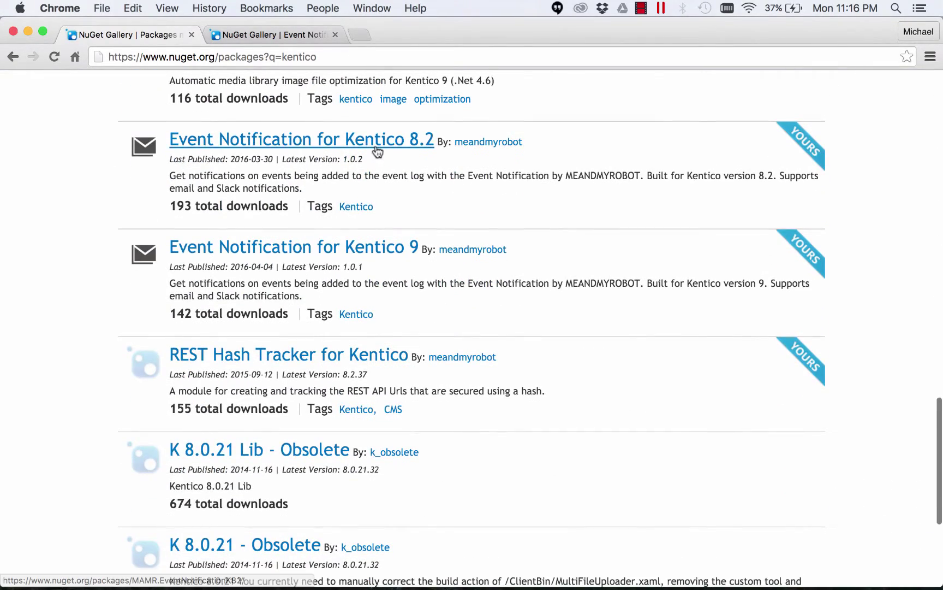
left_click(243, 253)
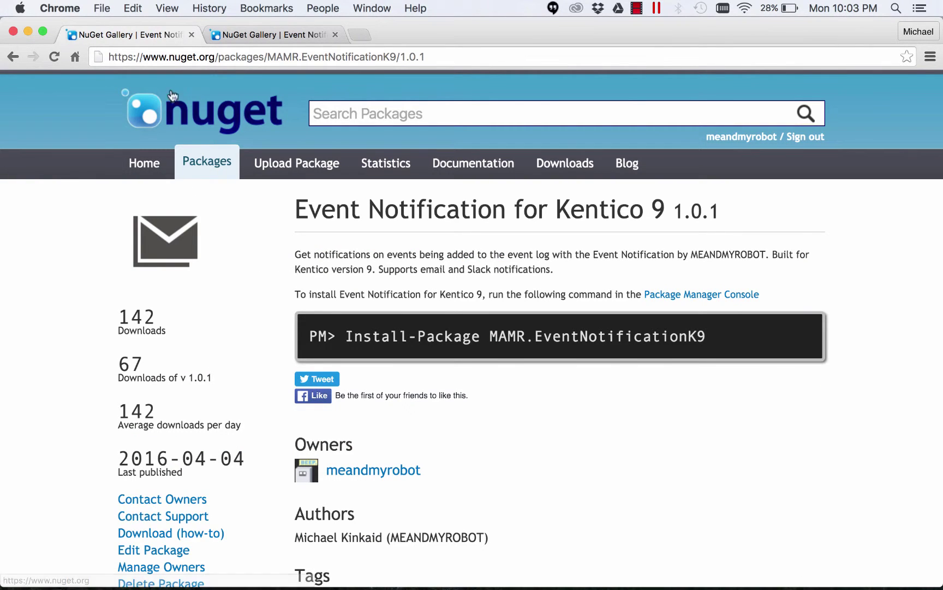
Compare the Kentico 9 package page with the Kentico 8.2 version, then return to Kentico 9.
left_click(213, 54)
left_click(215, 57)
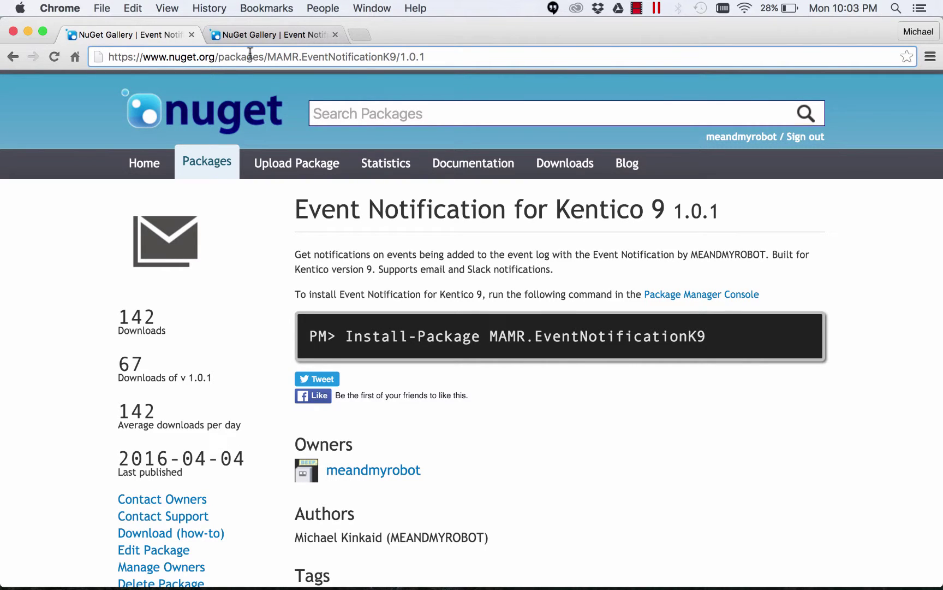
left_click(285, 35)
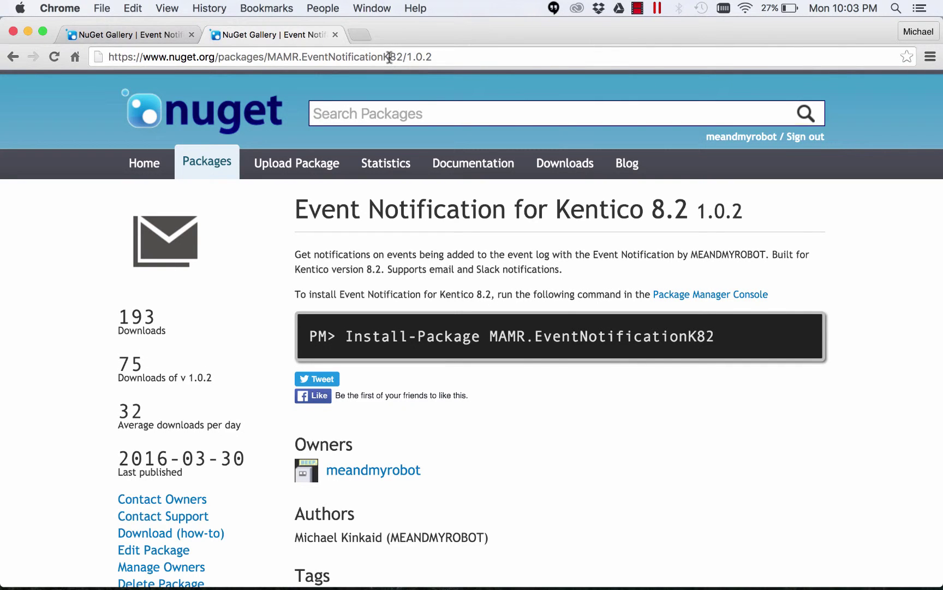
left_click(136, 33)
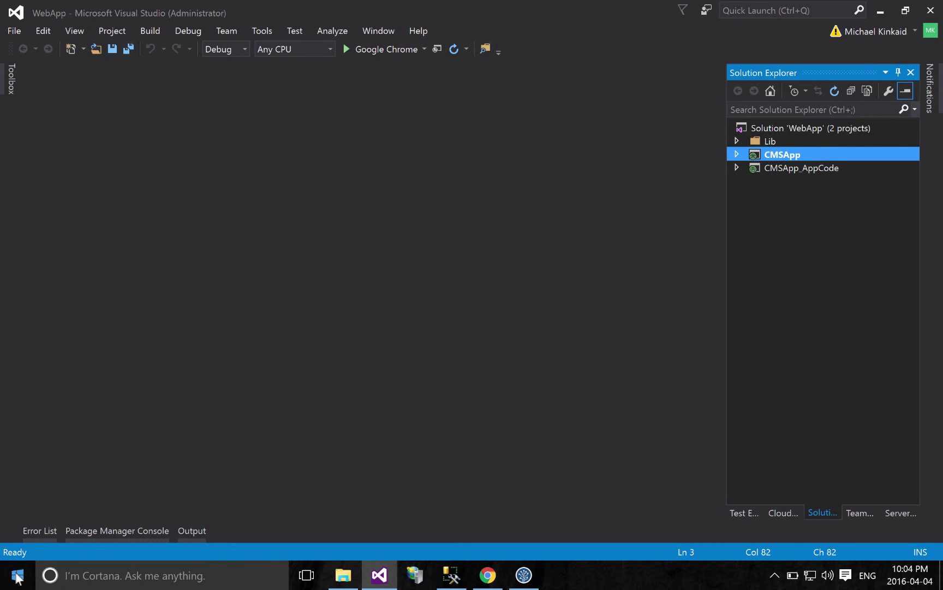
Install MAMR.EventNotificationK9 from the Package Manager Console.
left_click(106, 533)
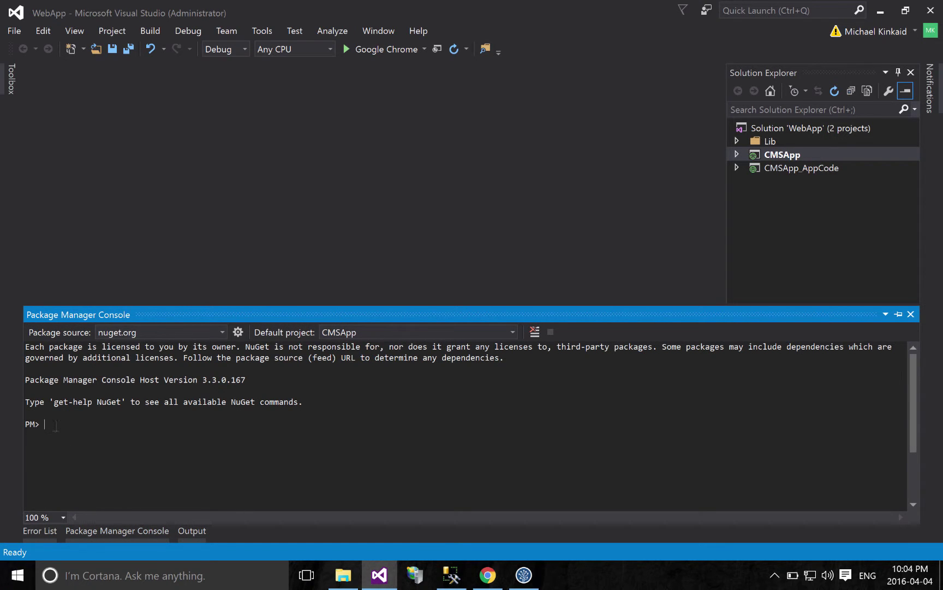
type("Install-Package MAMR.EventNotificationK9")
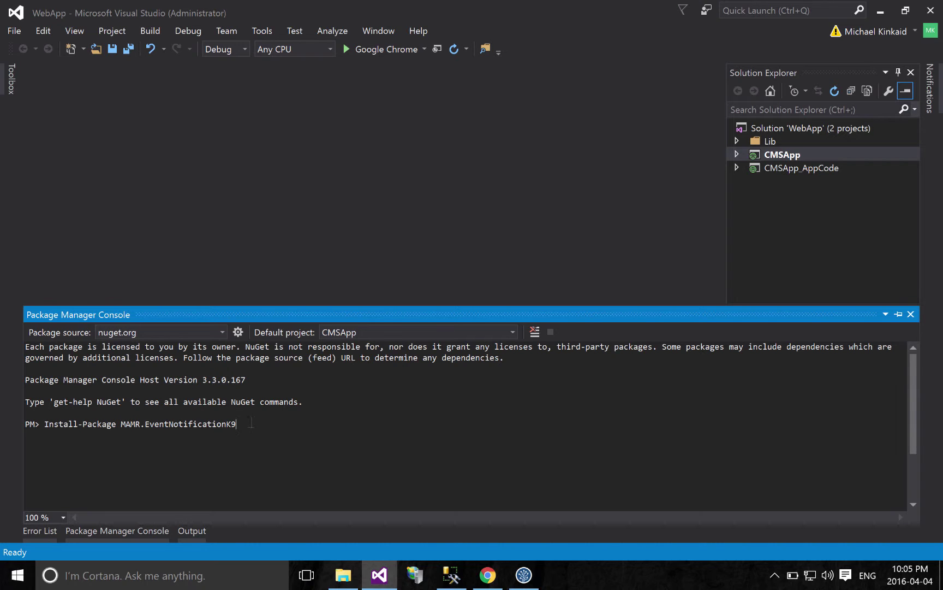
key("Return")
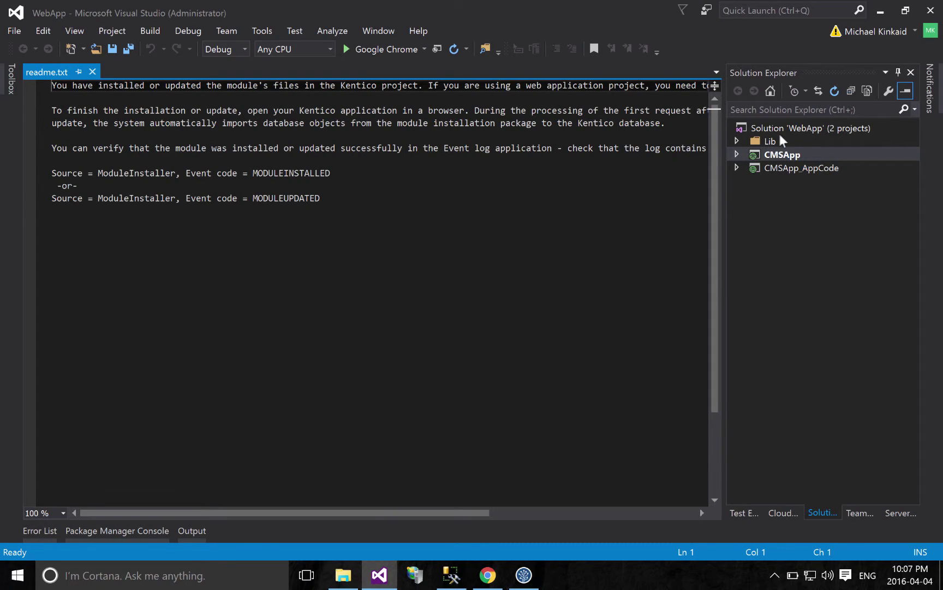
Rebuild the whole WebApp solution.
left_click(779, 130)
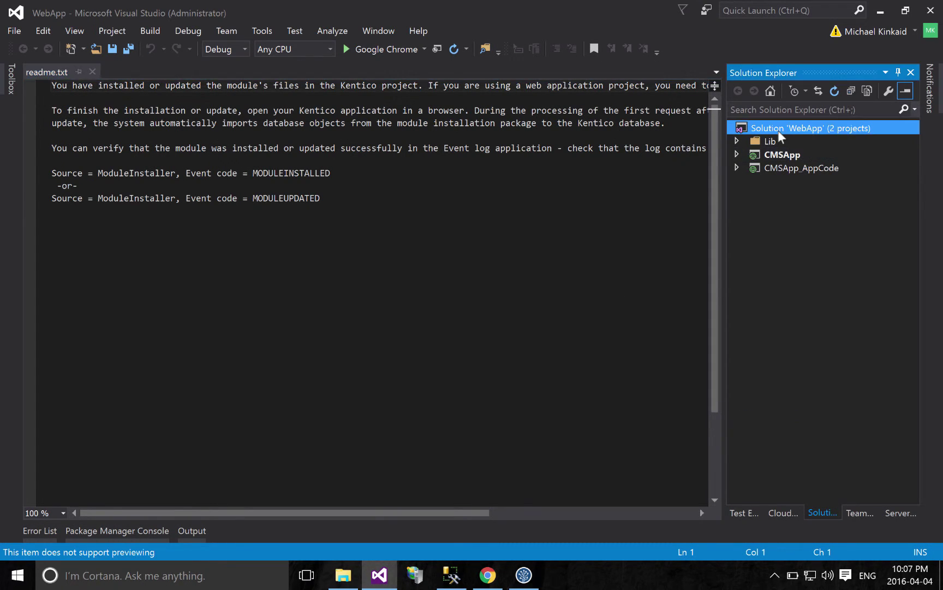
right_click(779, 130)
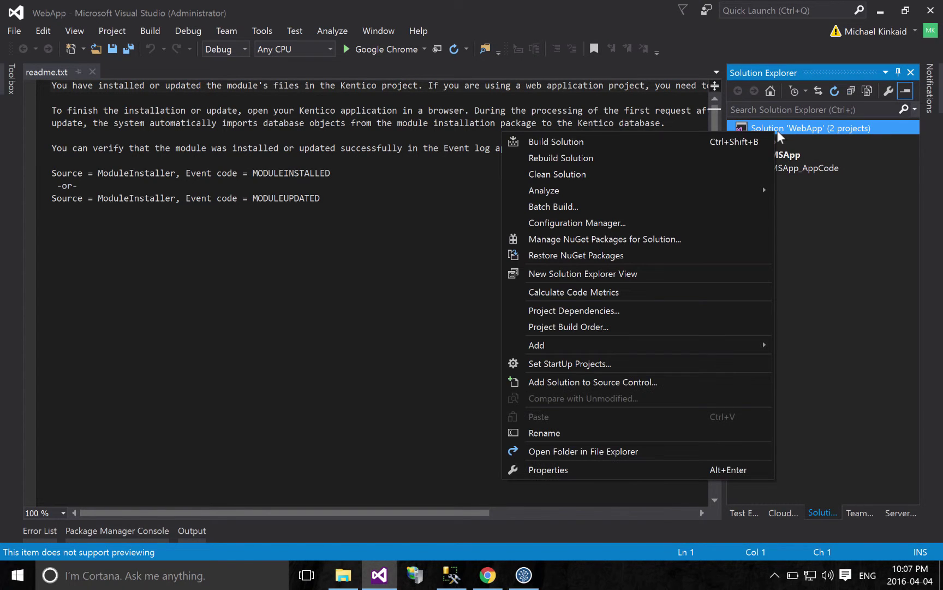
left_click(715, 157)
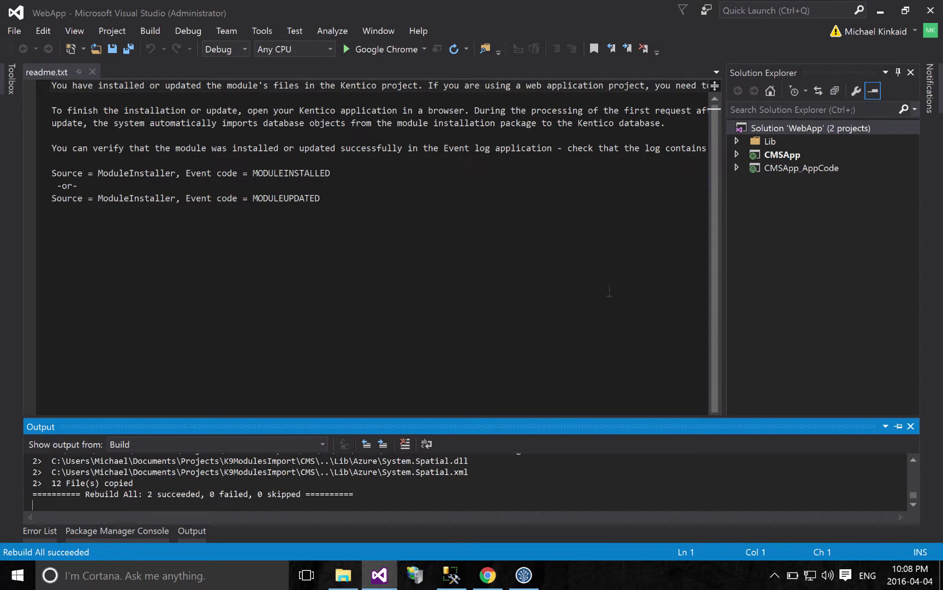
Open the Kentico Event log, found by searching 'eve', to see the ModuleInstaller MODULEINSTALLED entry.
left_click(488, 574)
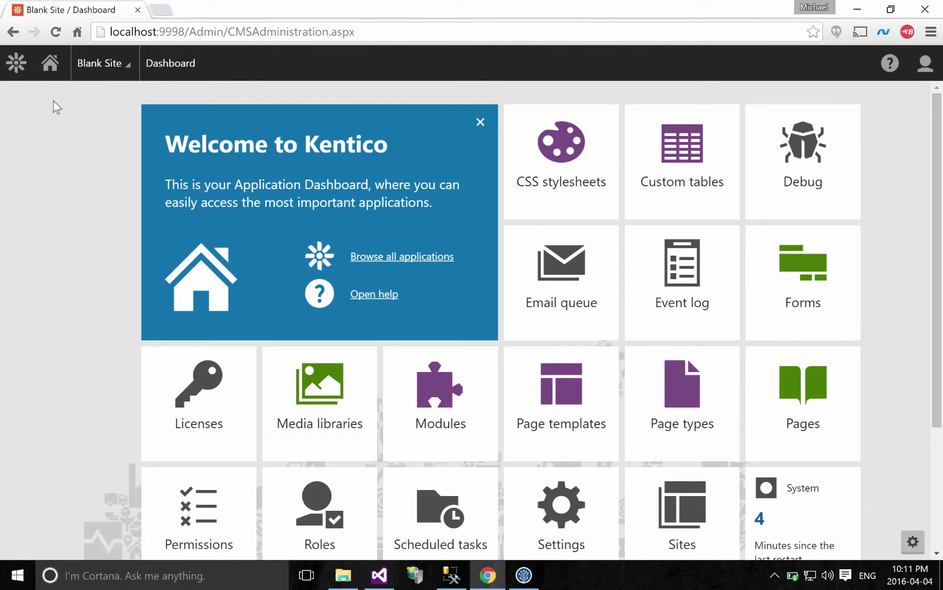
left_click(16, 63)
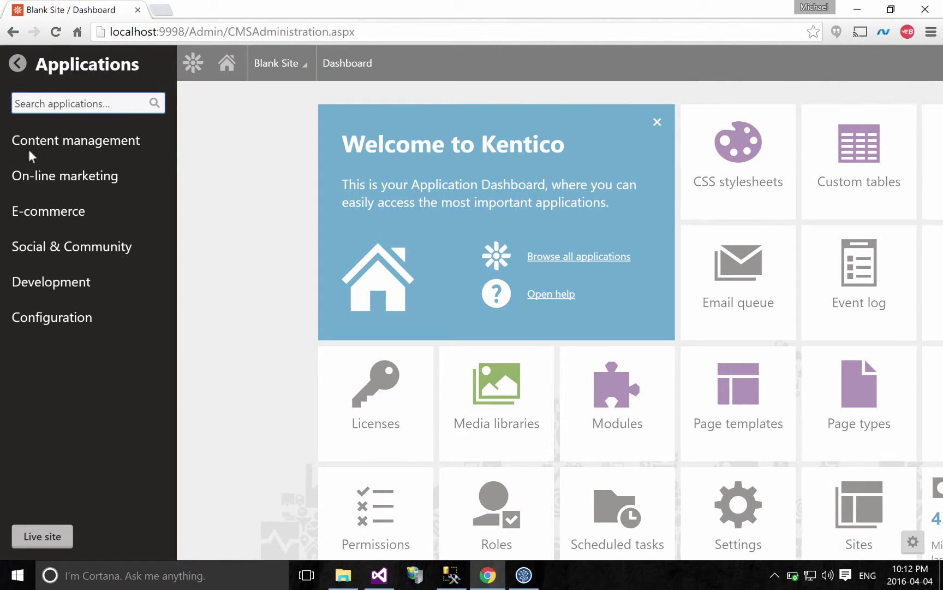
type("eve")
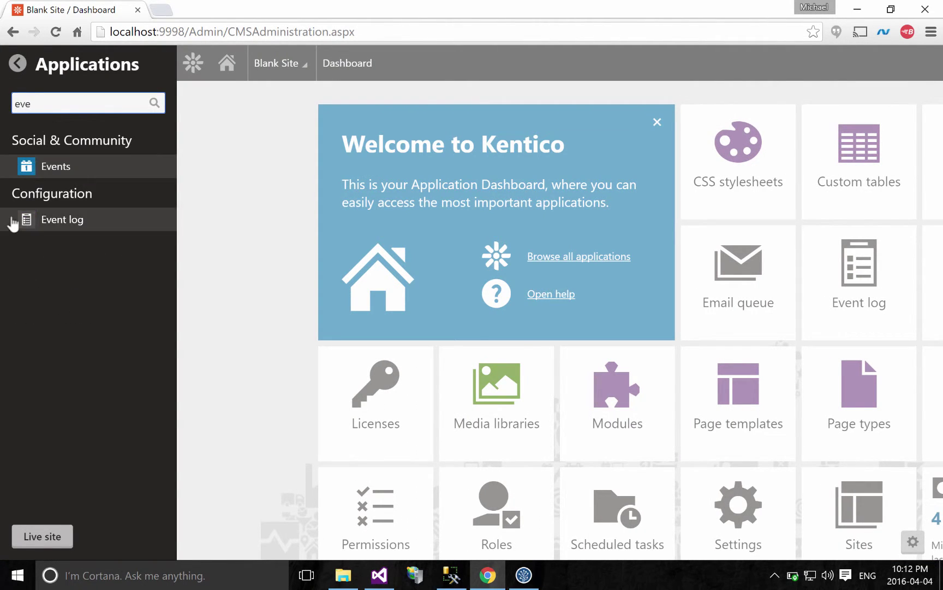
left_click(29, 220)
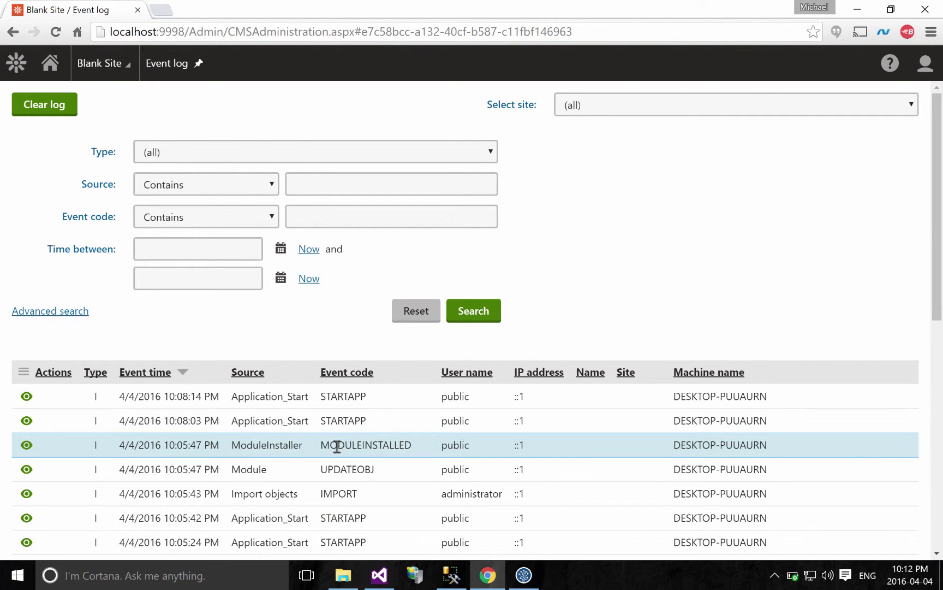
Open the Event Notification module from Modules page 2 and view its Sites tab.
left_click(12, 67)
type("mod")
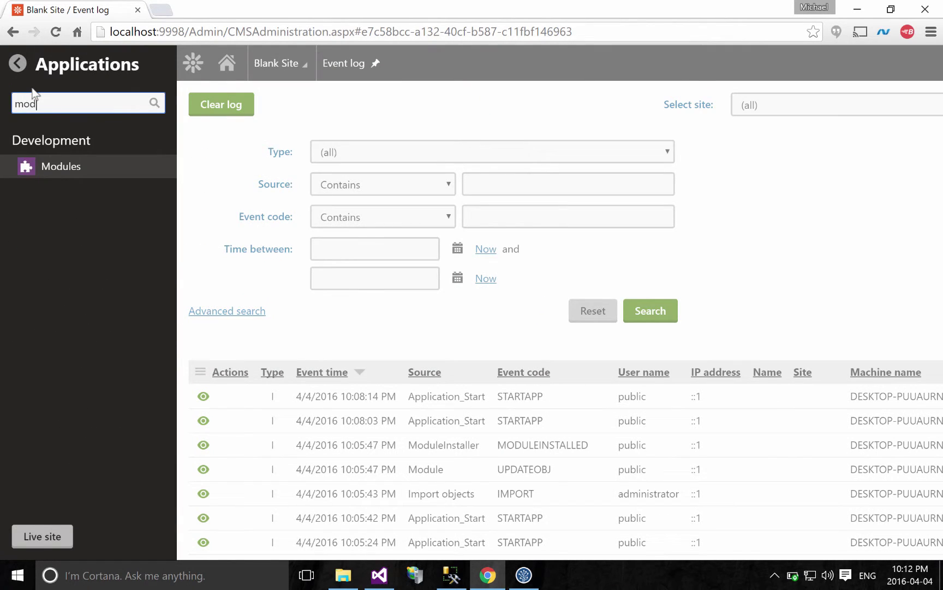
left_click(26, 168)
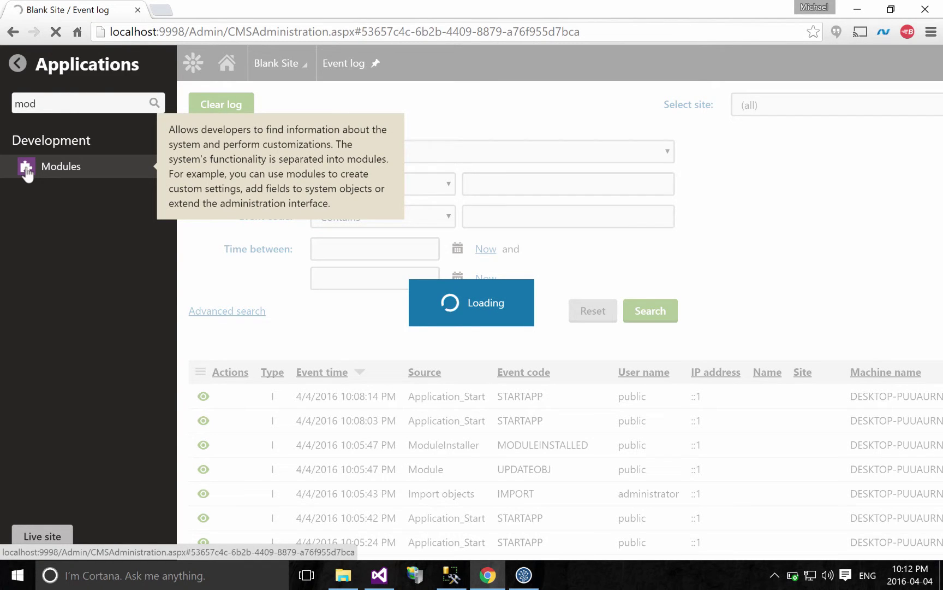
scroll(84, 360, "down", 5)
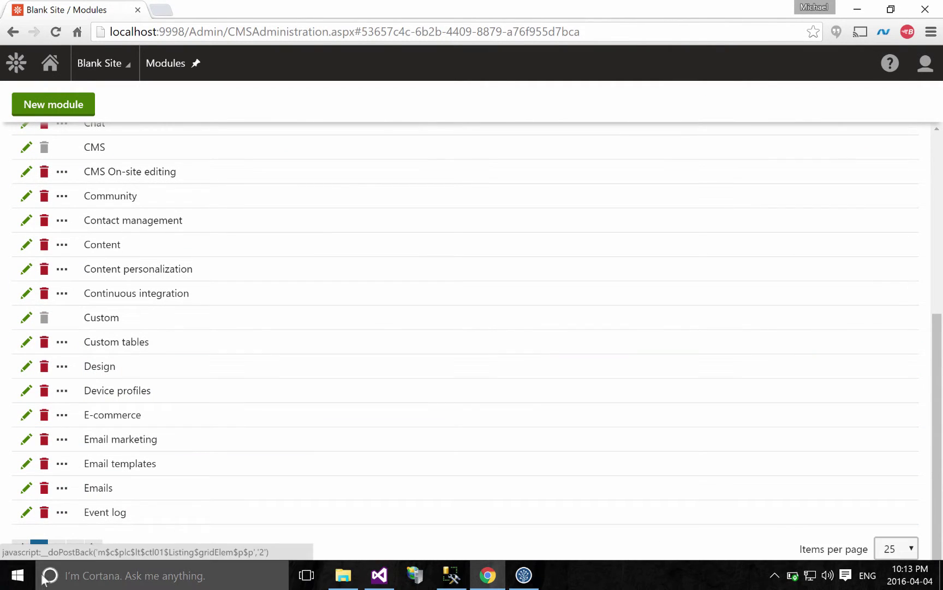
left_click(54, 548)
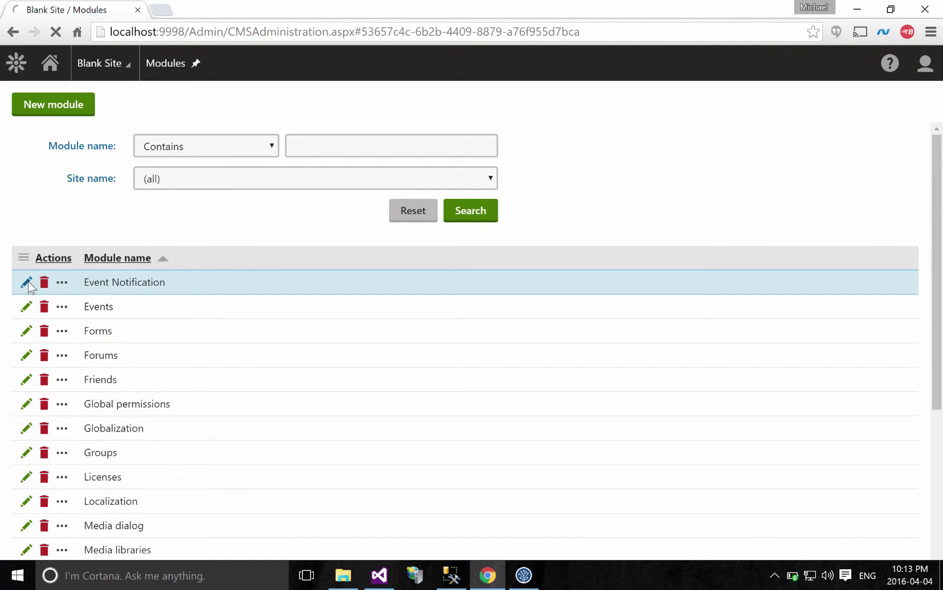
left_click(26, 283)
left_click(37, 270)
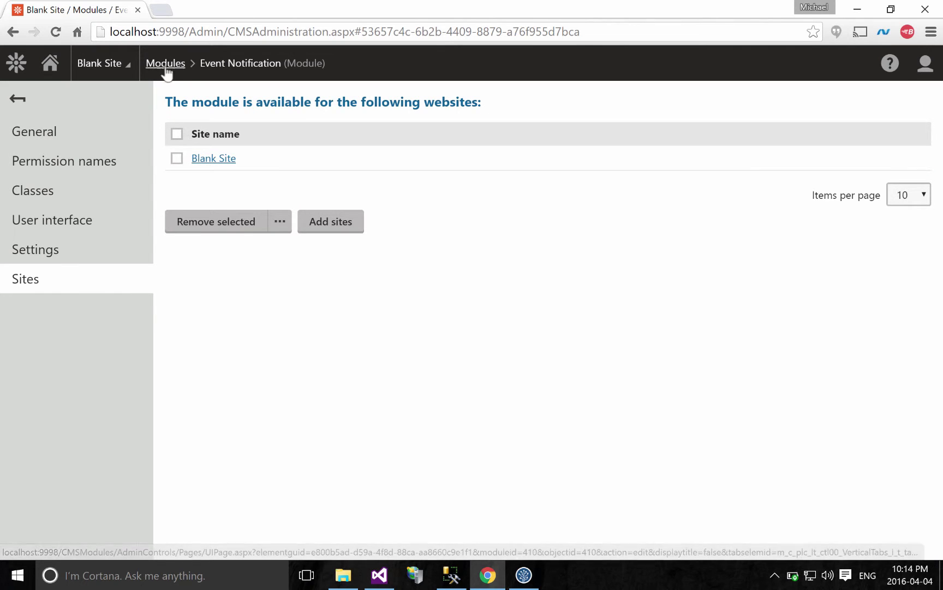
Reload the administration home by trimming the address to /Admin/.
left_click_drag(227, 36, 680, 25)
key("BackSpace")
key("Return")
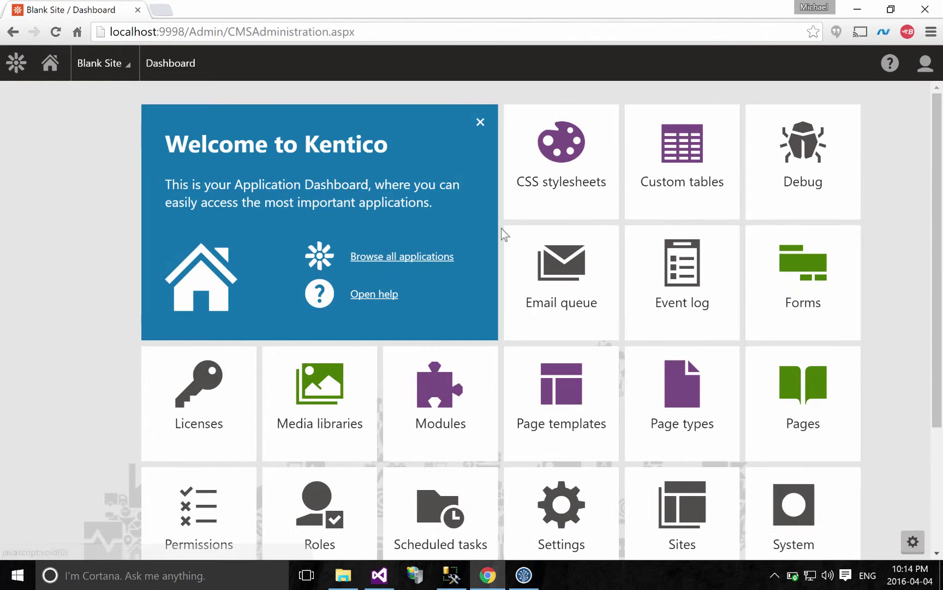
Pin Event Notification from the Configuration applications as a new dashboard tile.
scroll(886, 403, "down", 3)
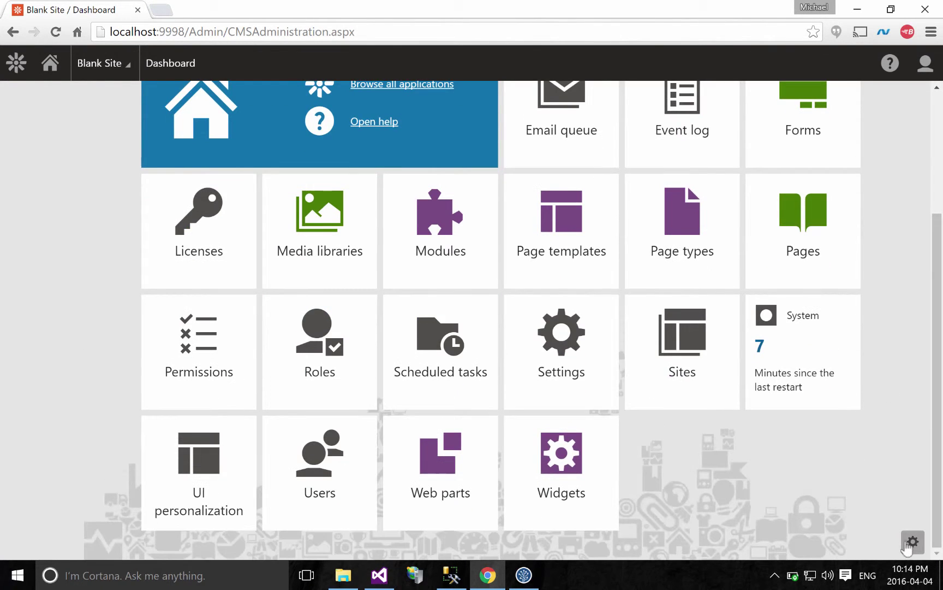
left_click(913, 542)
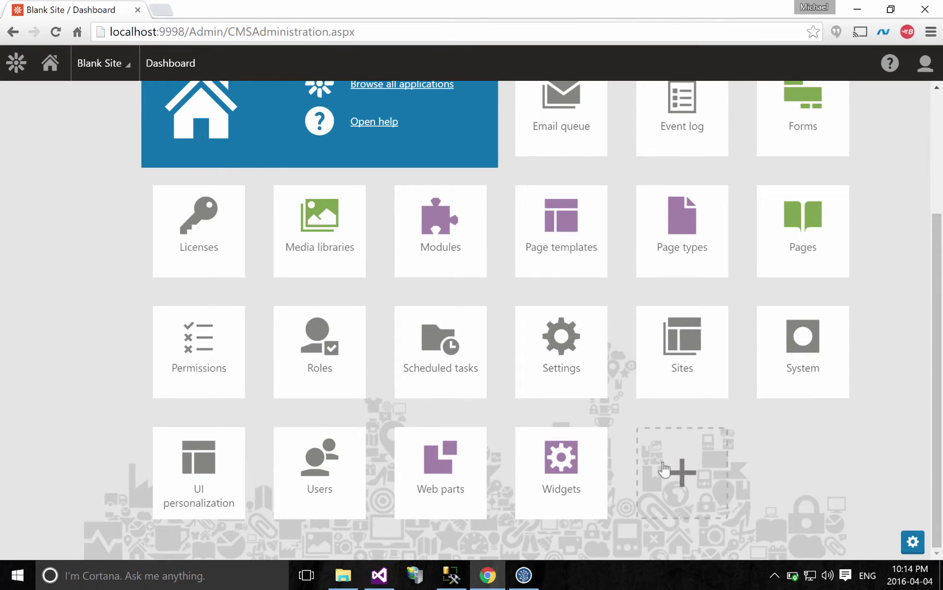
left_click(680, 474)
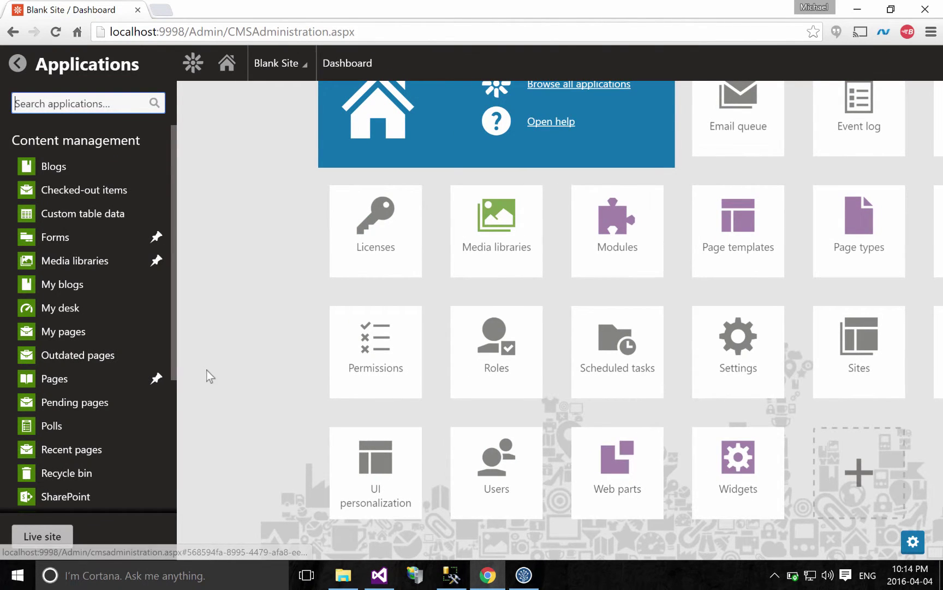
scroll(140, 327, "down", 2)
scroll(116, 442, "down", 3)
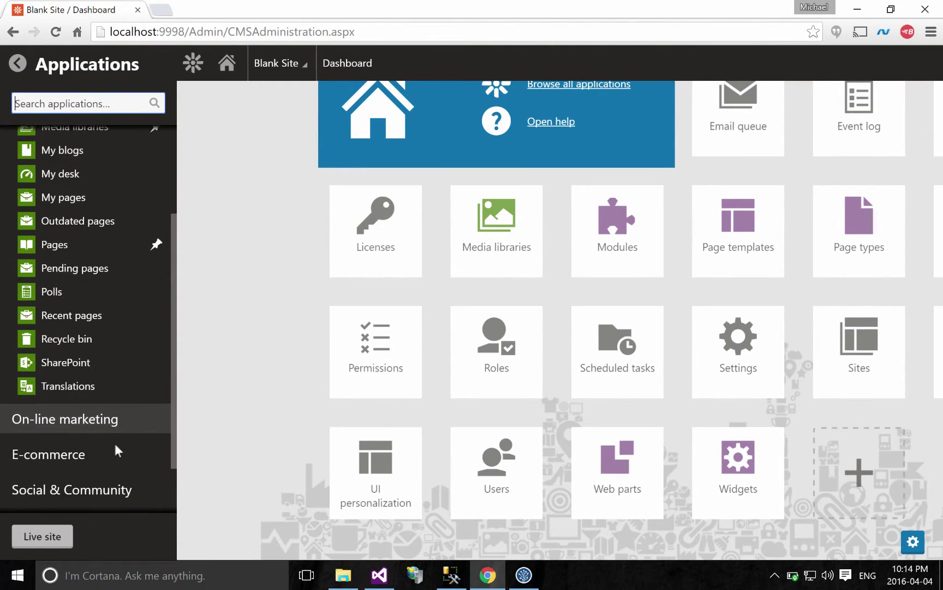
left_click(72, 501)
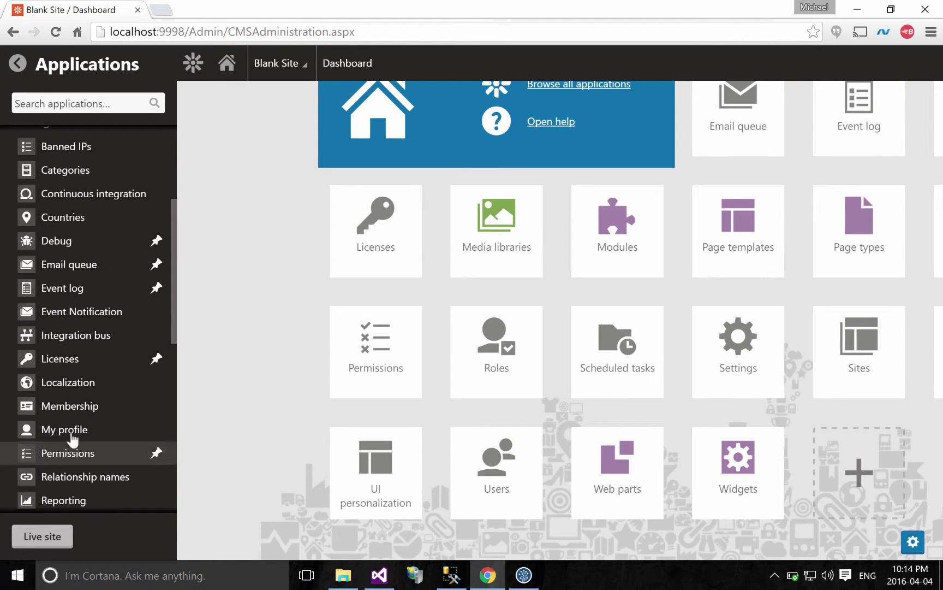
left_click(156, 312)
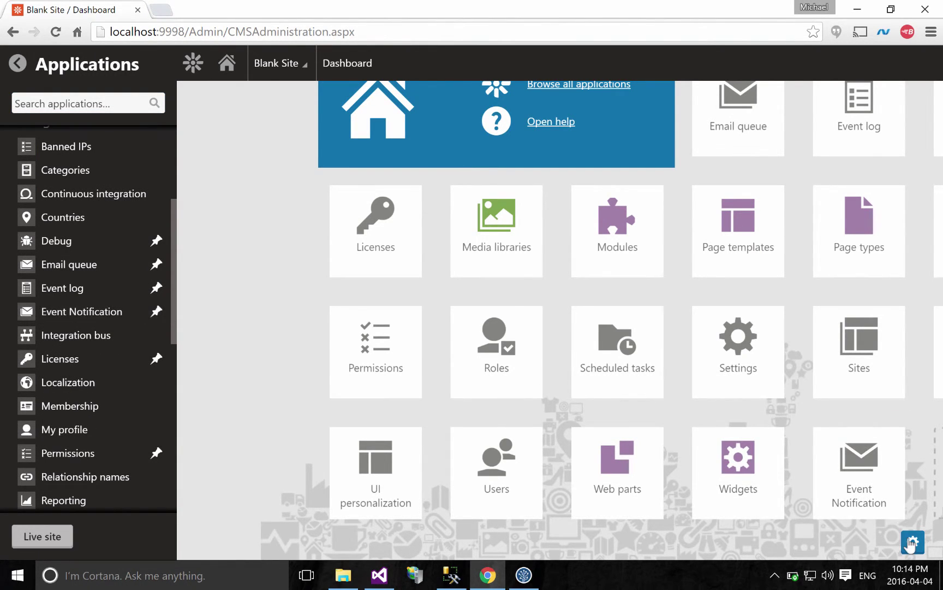
left_click(872, 538)
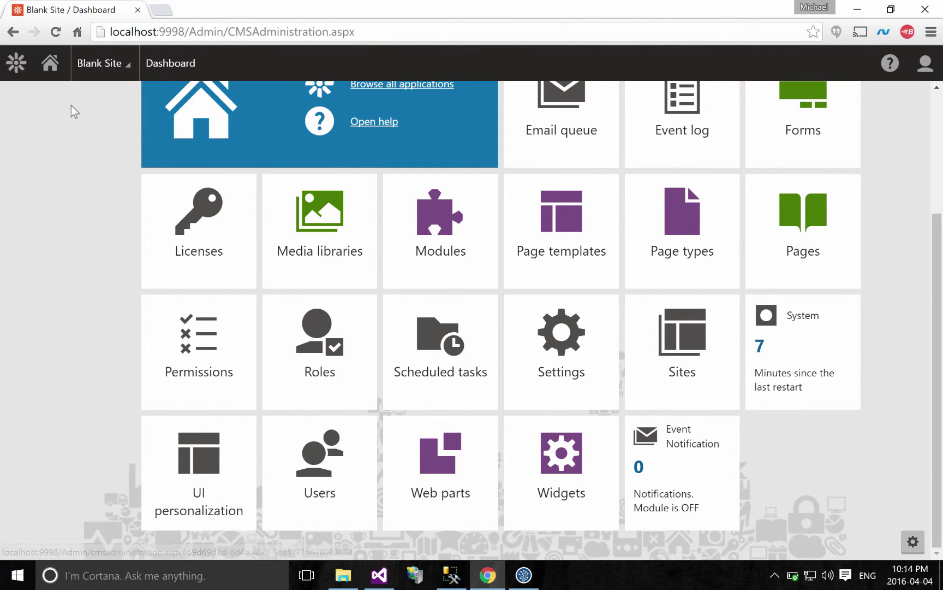
Open the Event Notifications settings under Settings > System.
left_click(17, 68)
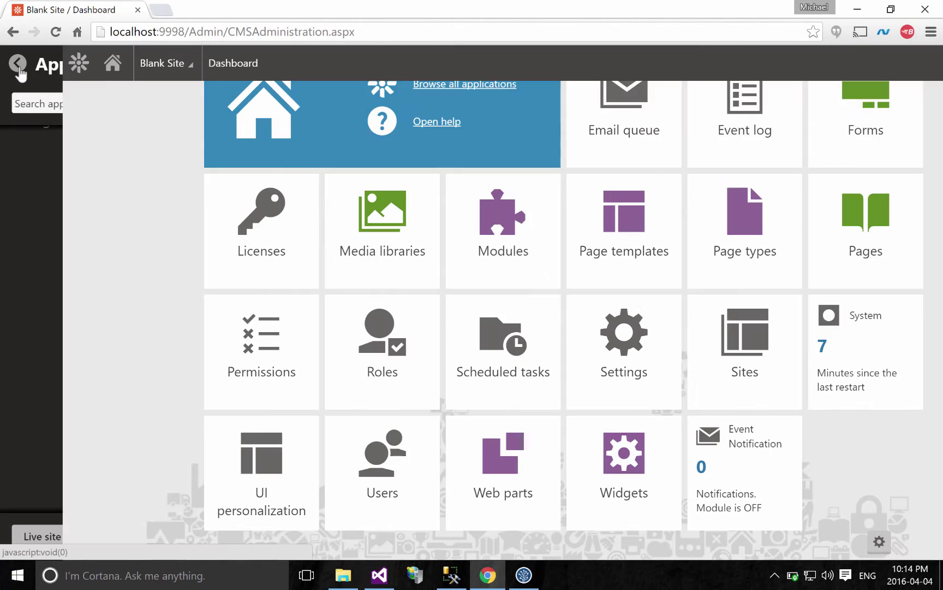
type("set")
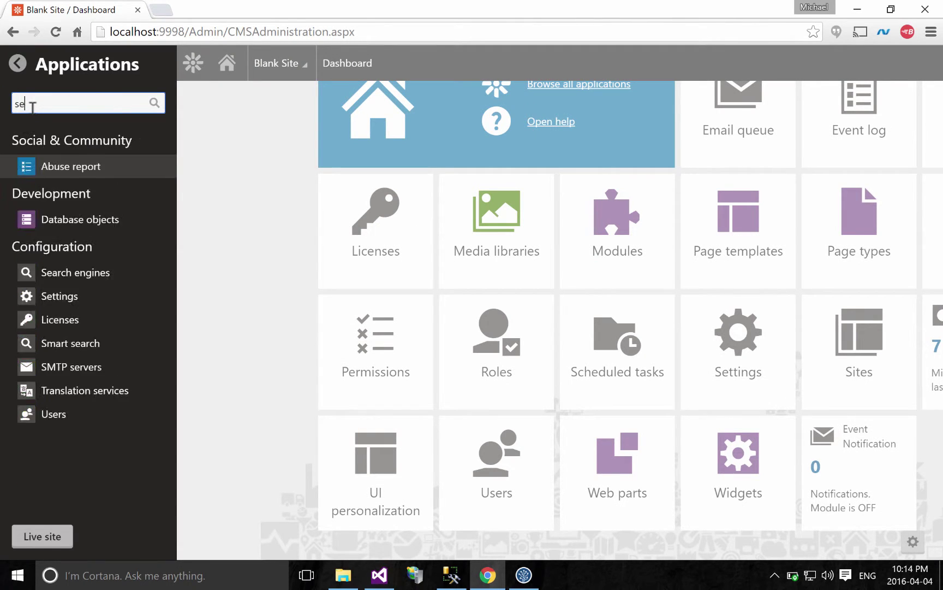
left_click(29, 168)
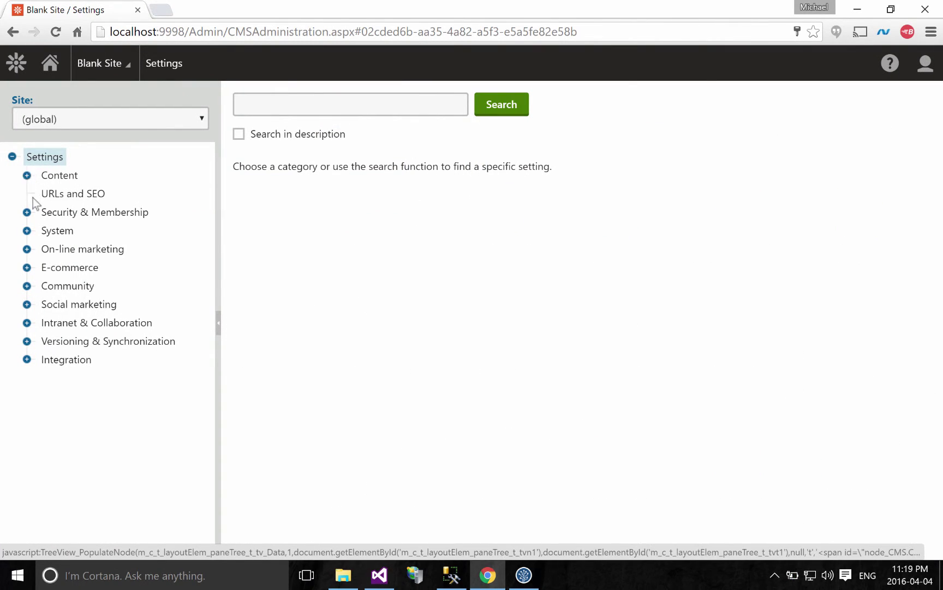
left_click(27, 231)
left_click(78, 396)
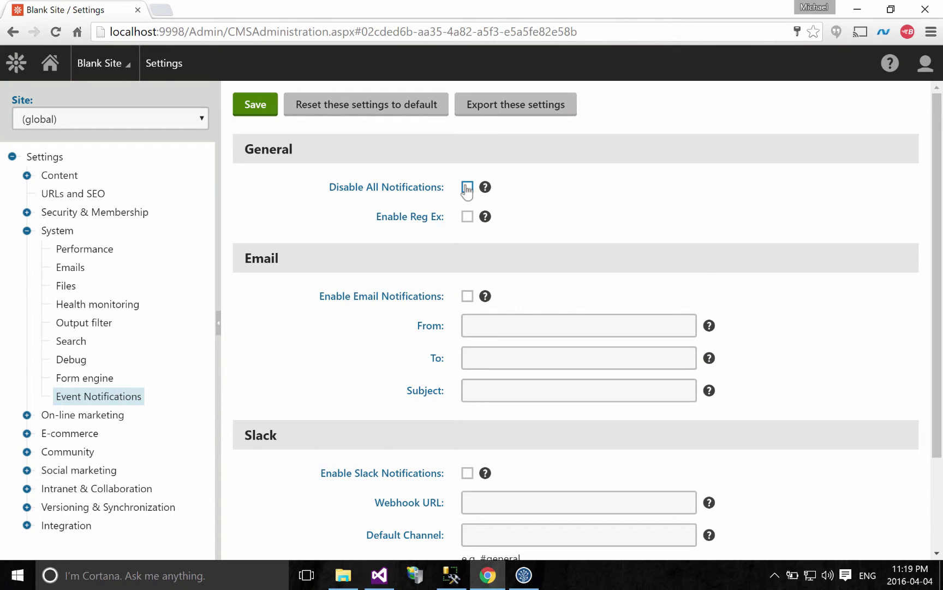
Enable email notifications with a sender, a recipient and subject 'Email notification from site'.
left_click(468, 217)
left_click(467, 297)
left_click(471, 332)
type("somebody@email.com")
left_click(473, 357)
key("ctrl+v")
left_click(475, 386)
left_click(475, 386)
left_click(478, 411)
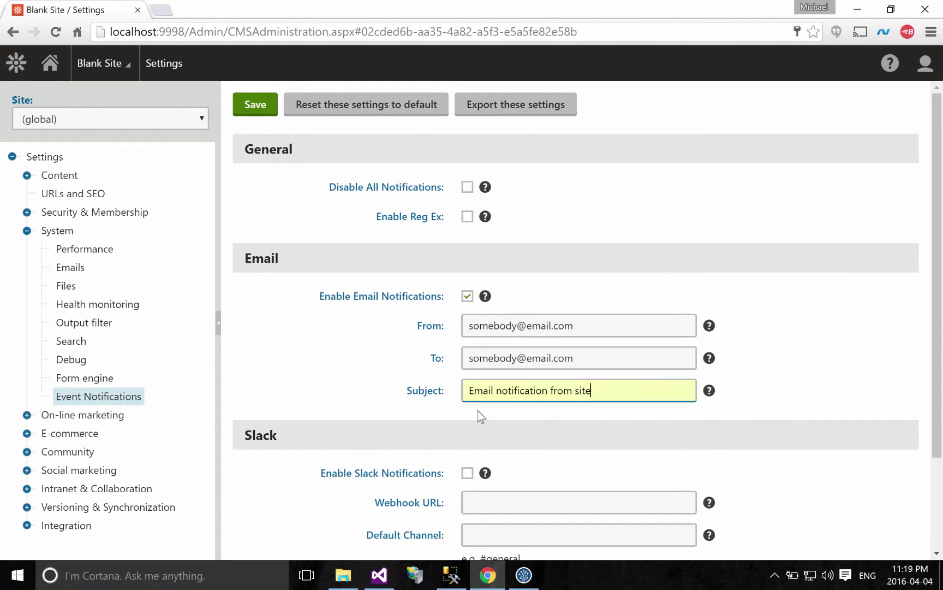
scroll(389, 454, "down", 2)
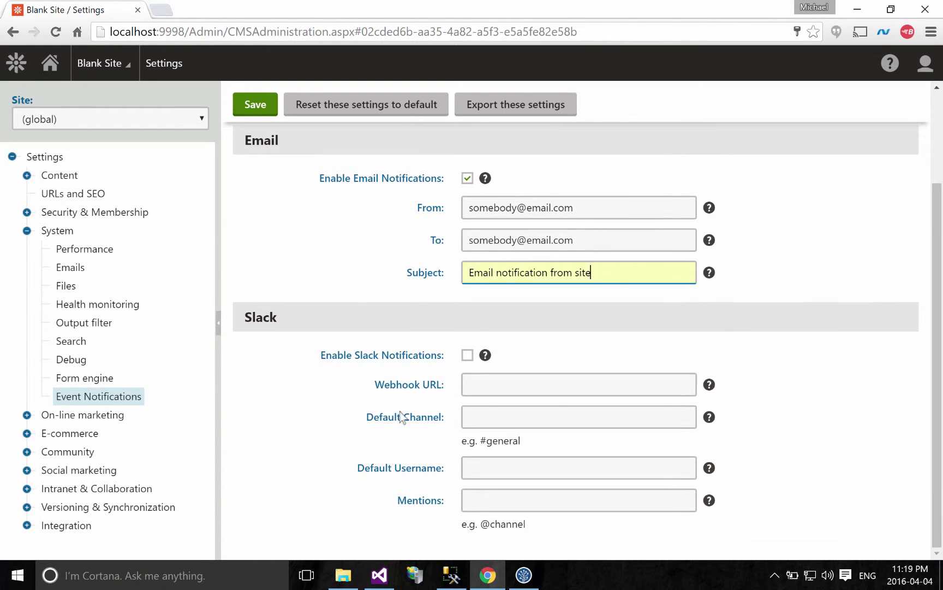
left_click(468, 355)
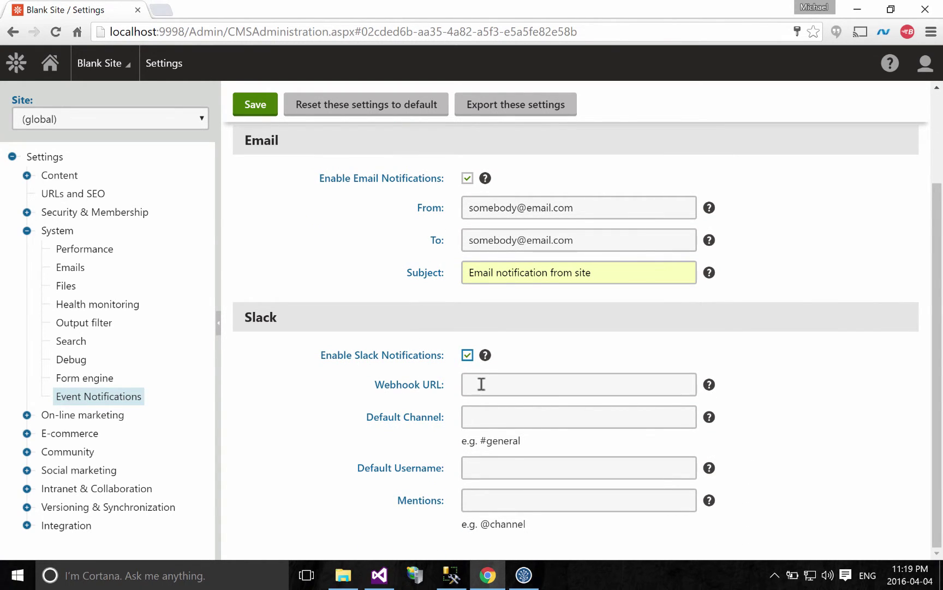
left_click(481, 385)
left_click(485, 404)
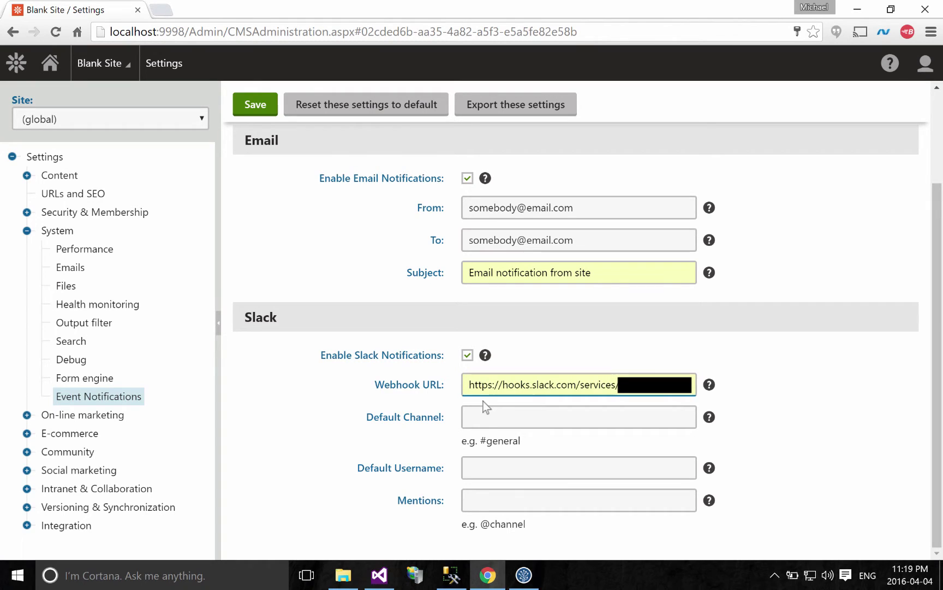
left_click(482, 414)
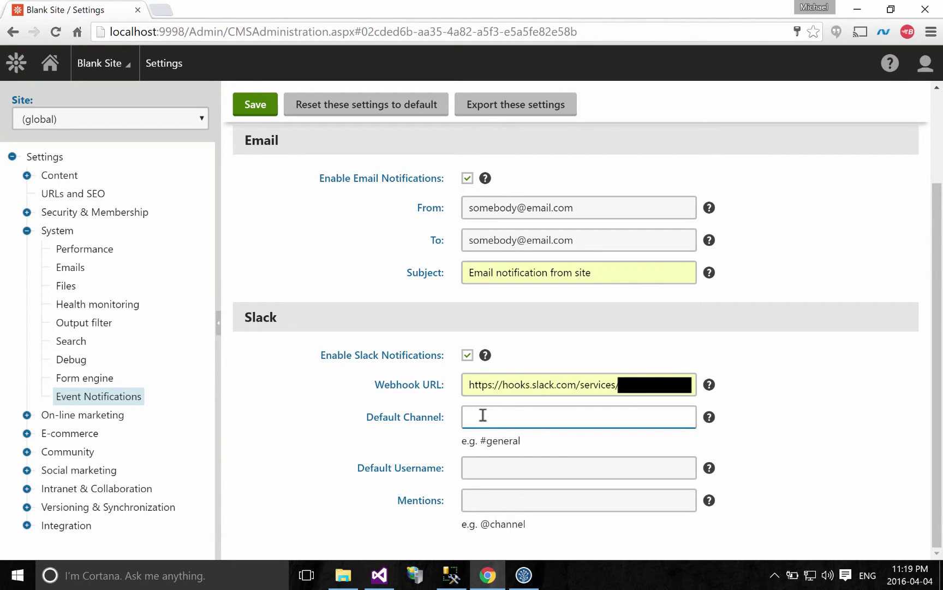
type("#eventlog")
left_click(480, 435)
left_click(476, 467)
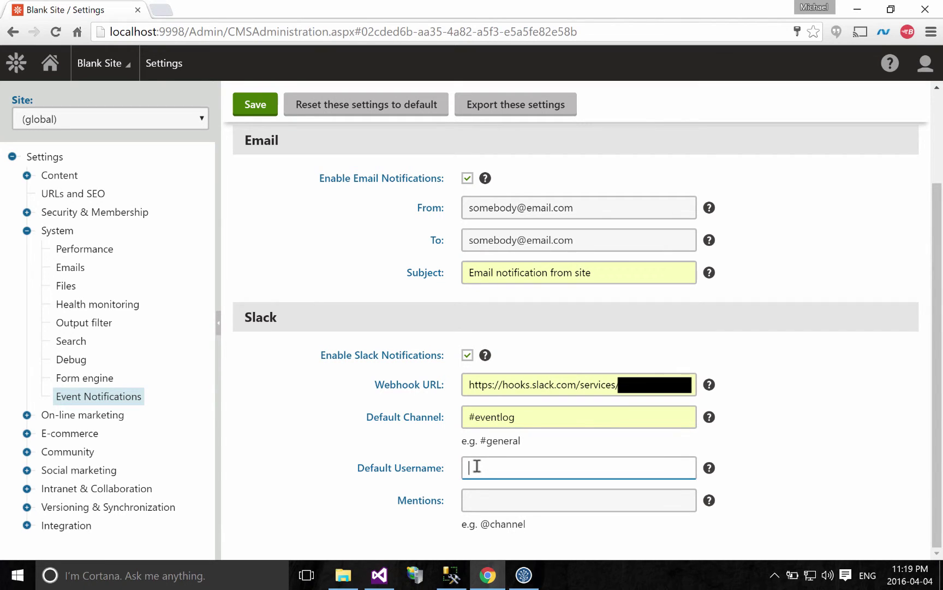
type("ke")
left_click(475, 489)
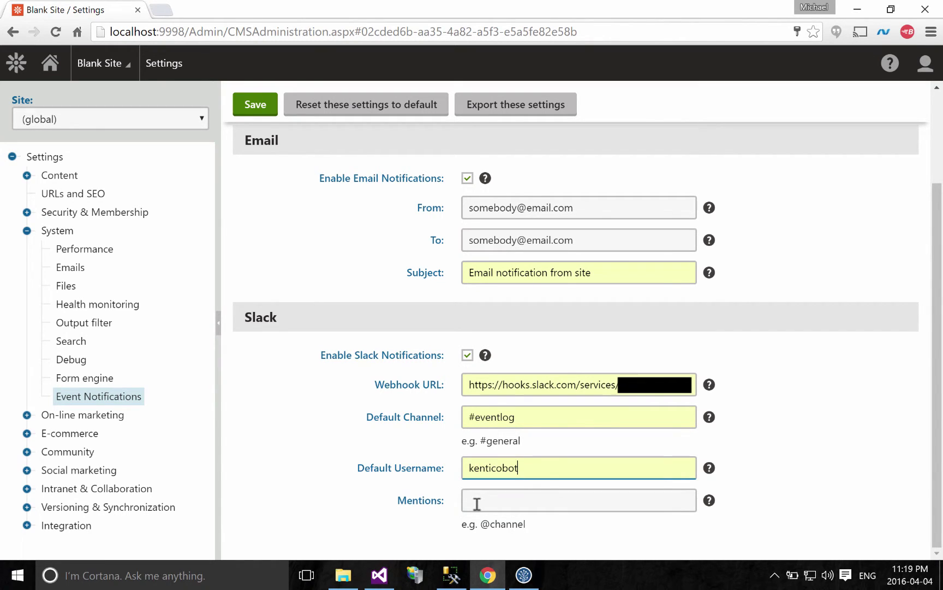
left_click(477, 502)
type("@channel")
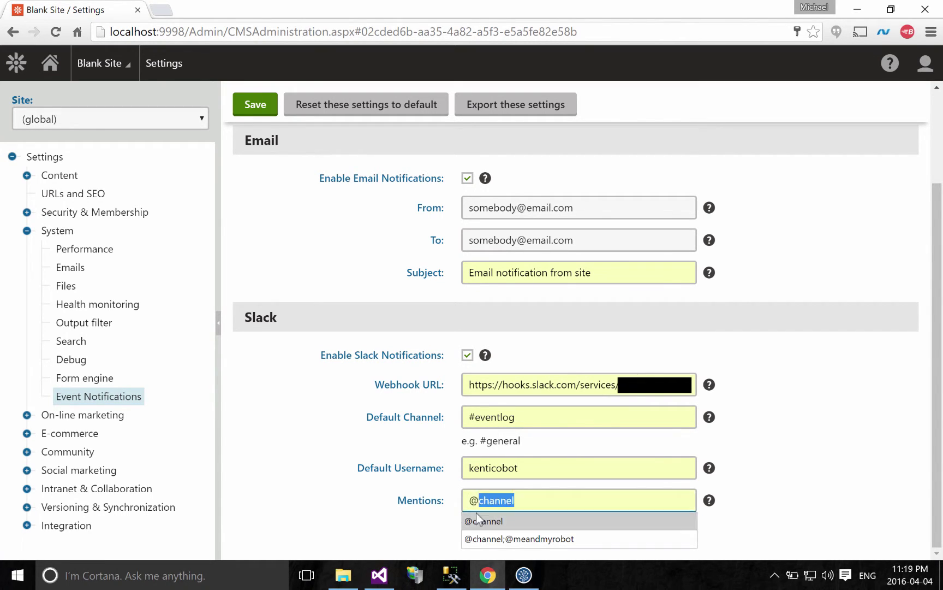
left_click(477, 520)
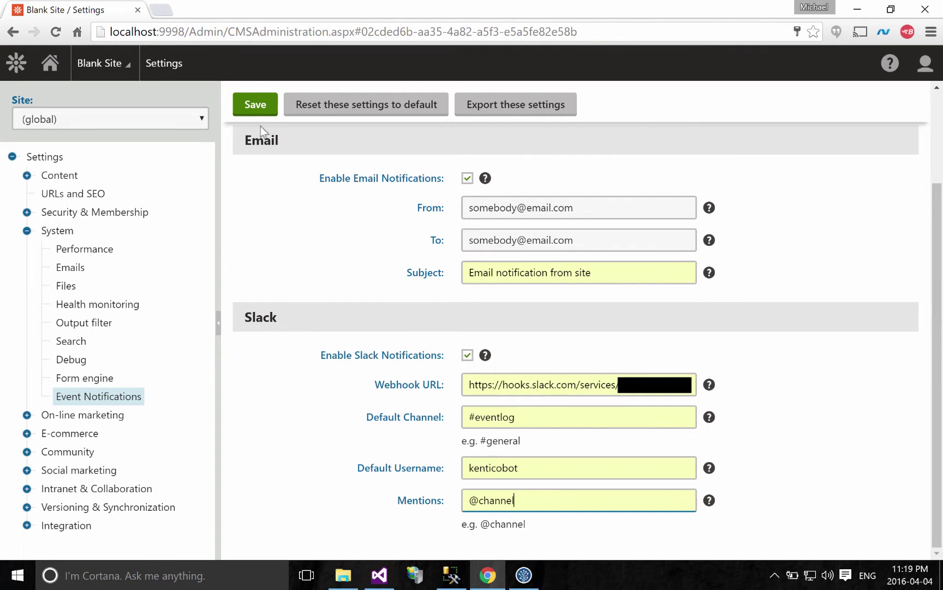
Save the settings and go to the Event Notification application.
left_click(261, 99)
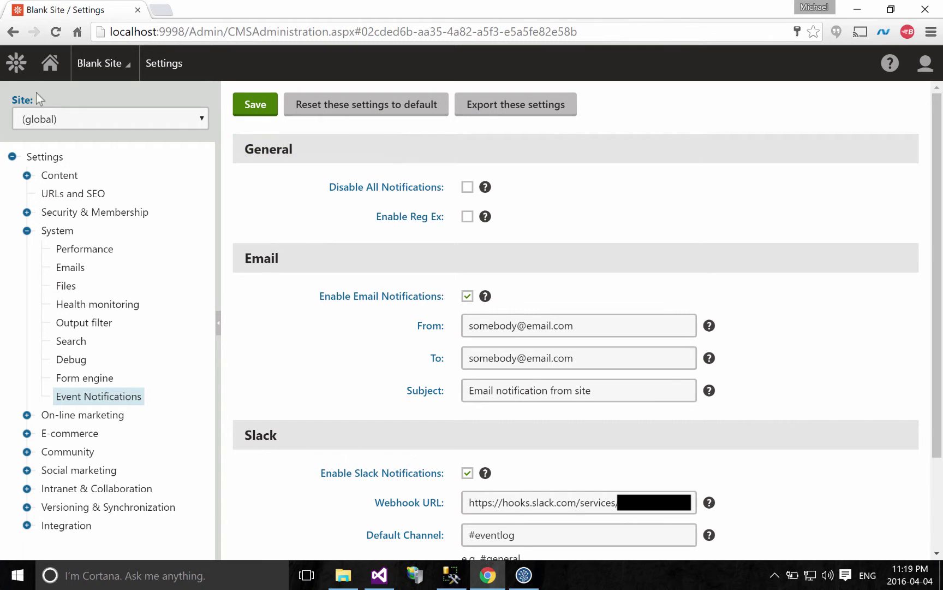
left_click(16, 63)
type("event")
left_click(43, 242)
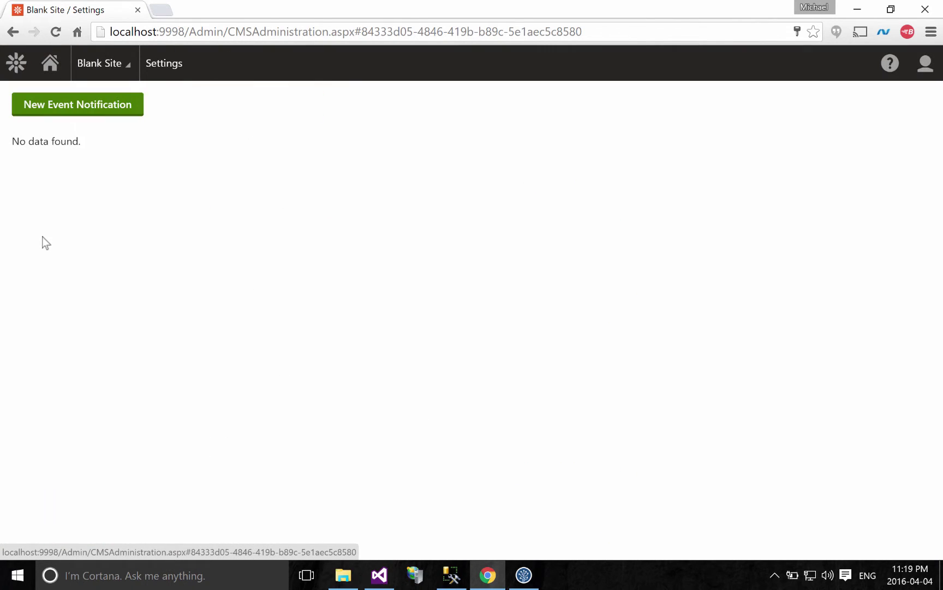
Start a new event notification, leaving the email and Slack overrides off to keep global settings.
left_click(85, 104)
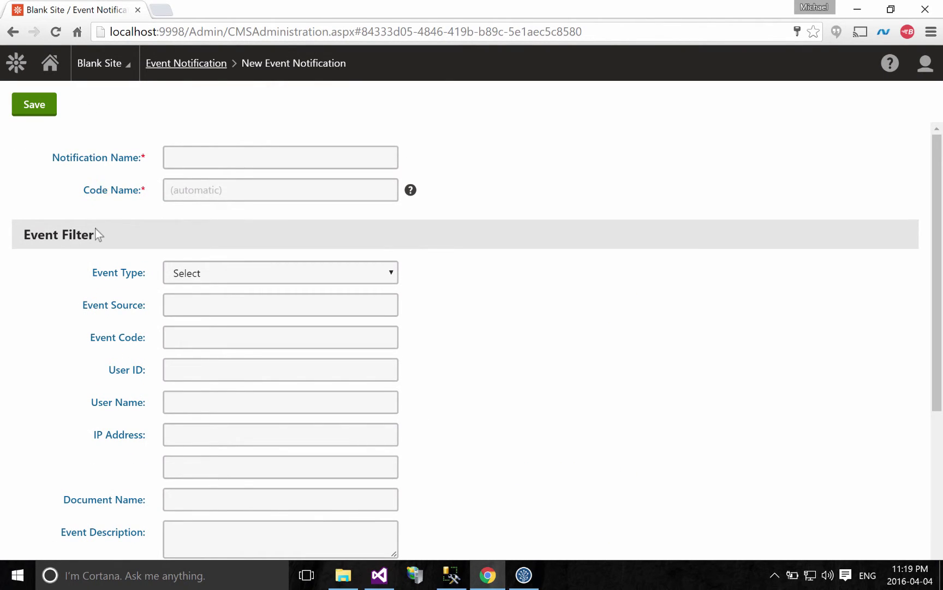
left_click(203, 274)
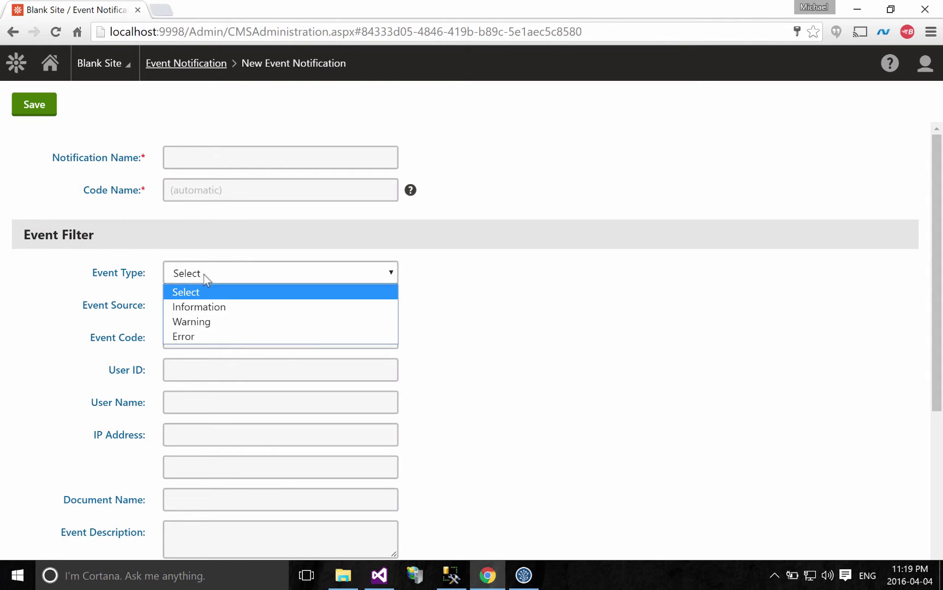
left_click(452, 363)
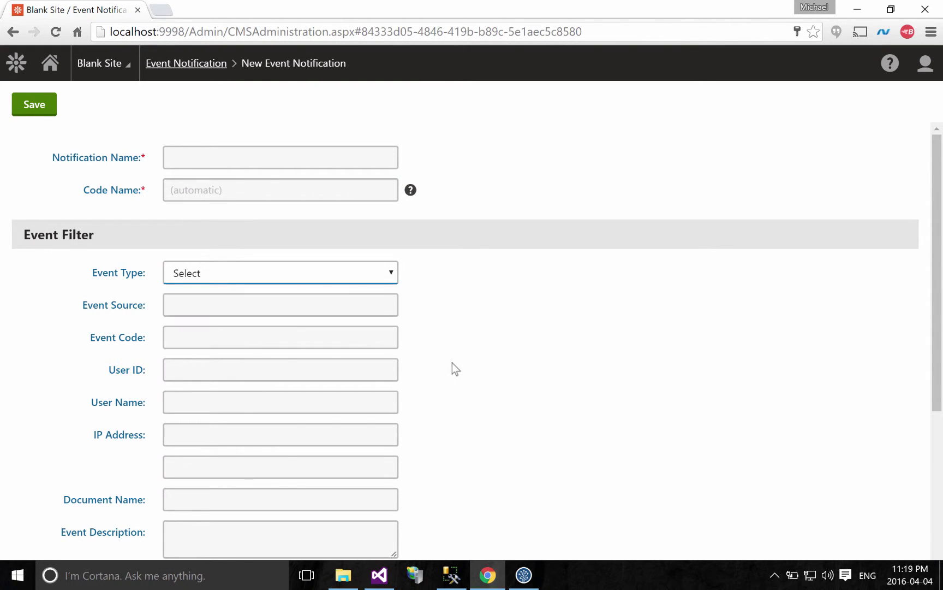
scroll(452, 362, "down", 3)
scroll(452, 362, "down", 4)
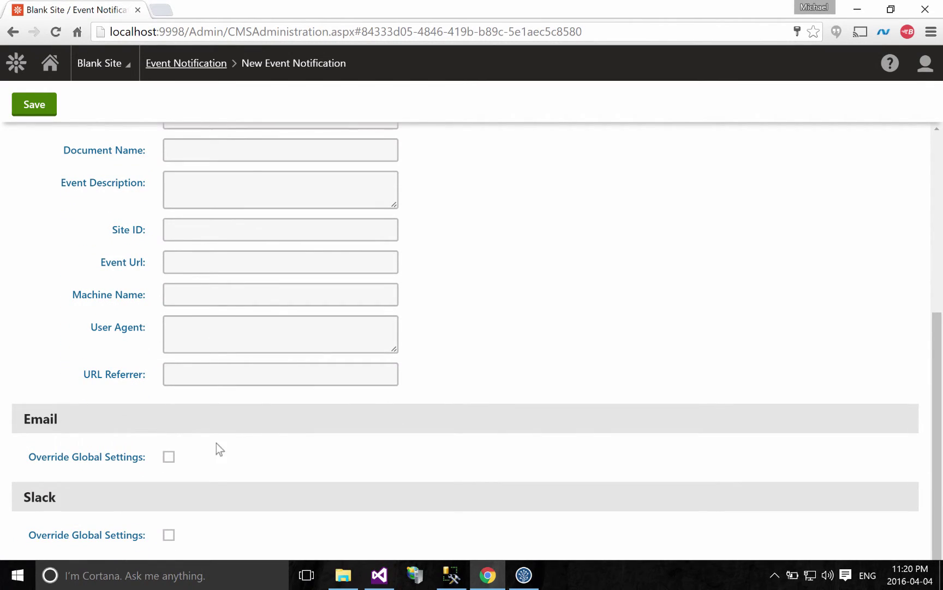
left_click(171, 458)
scroll(175, 461, "down", 2)
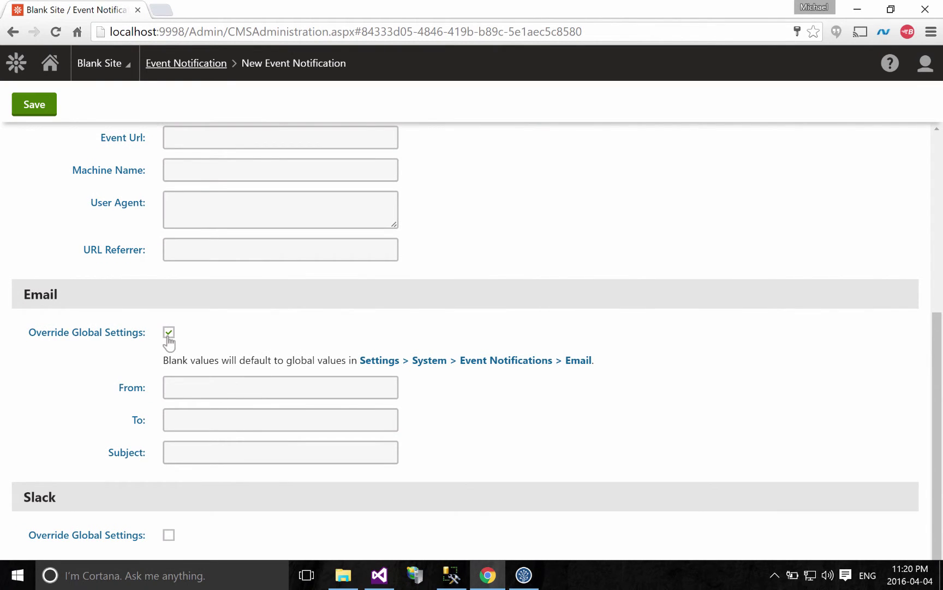
left_click(169, 333)
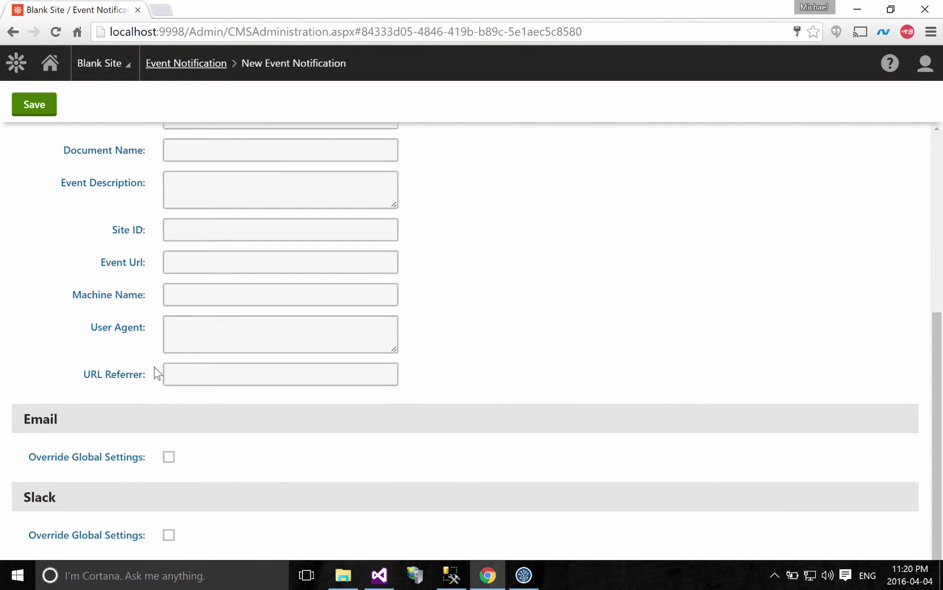
left_click(169, 535)
scroll(168, 534, "down", 3)
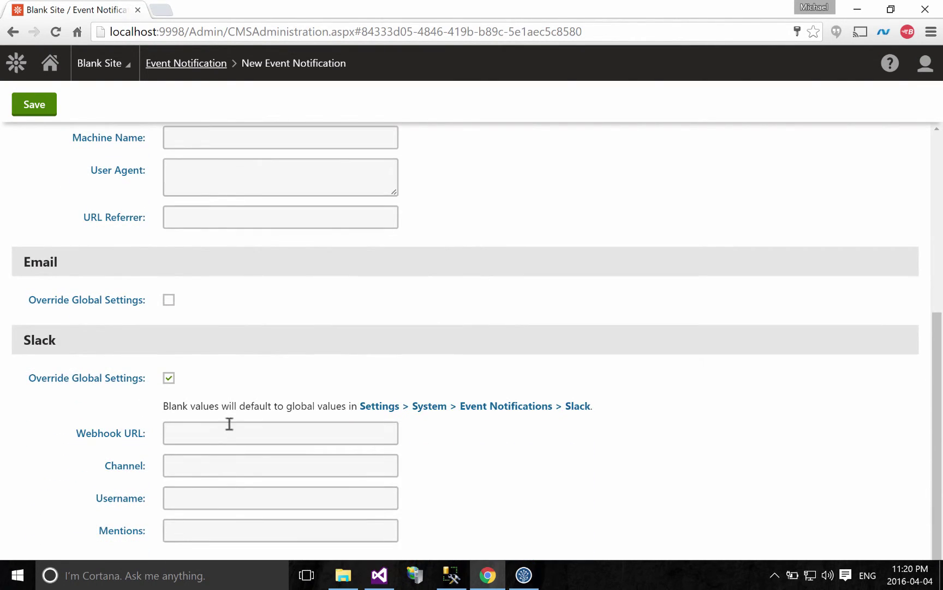
left_click(226, 435)
left_click(217, 468)
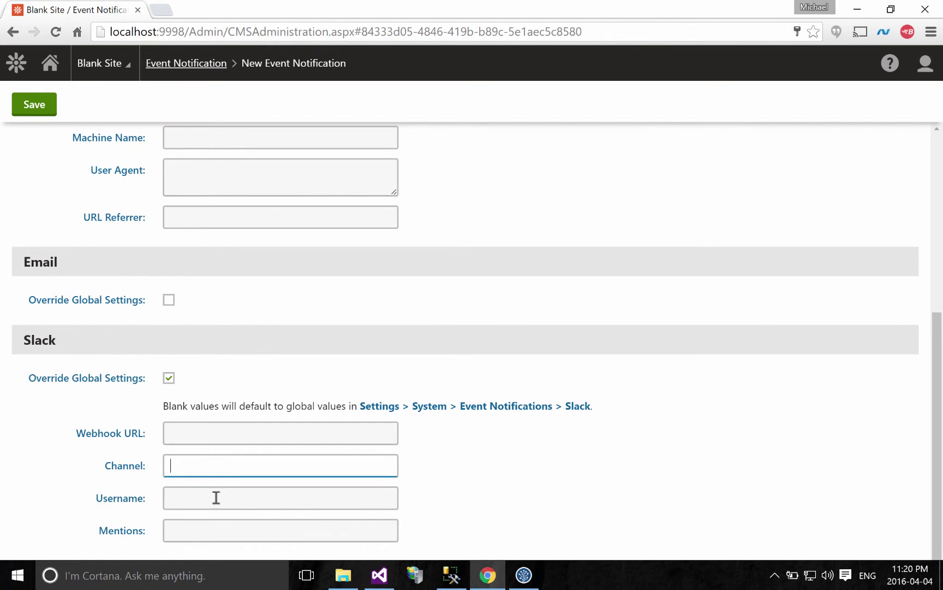
left_click(170, 380)
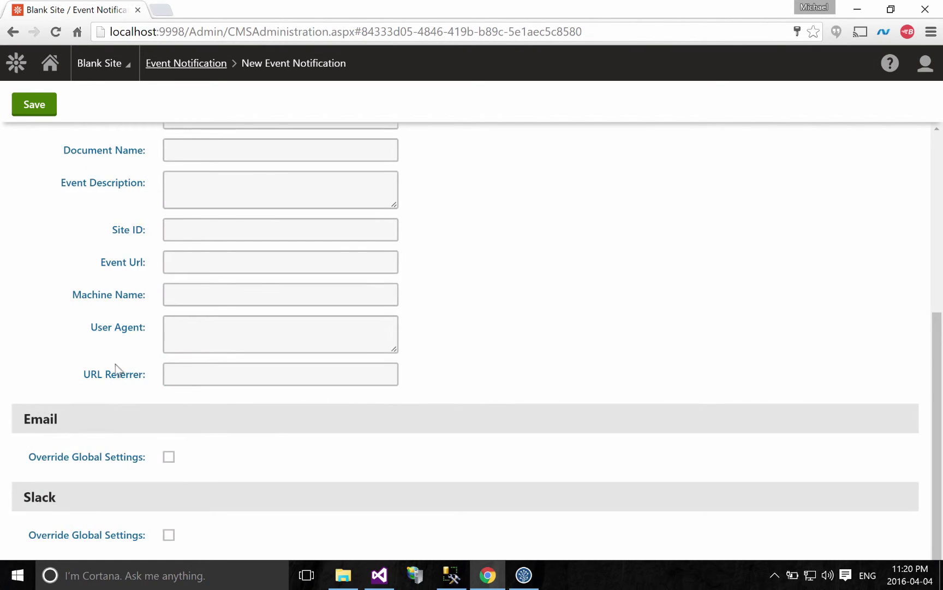
scroll(109, 364, "up", 6)
Name it 'Update Document', set event type Information and enter event code UPDATEDOC.
left_click(173, 157)
type("u")
left_click(179, 177)
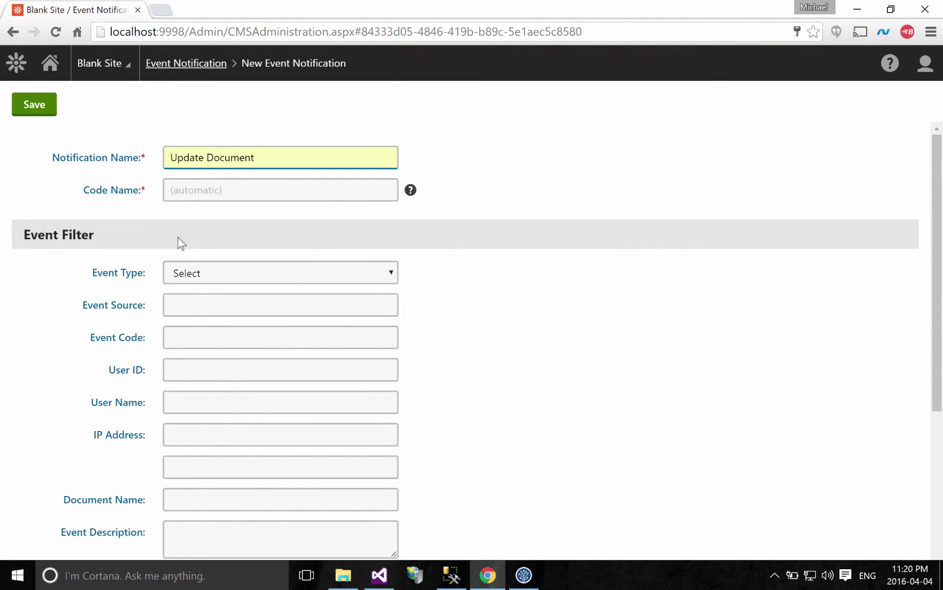
left_click(176, 271)
left_click(178, 304)
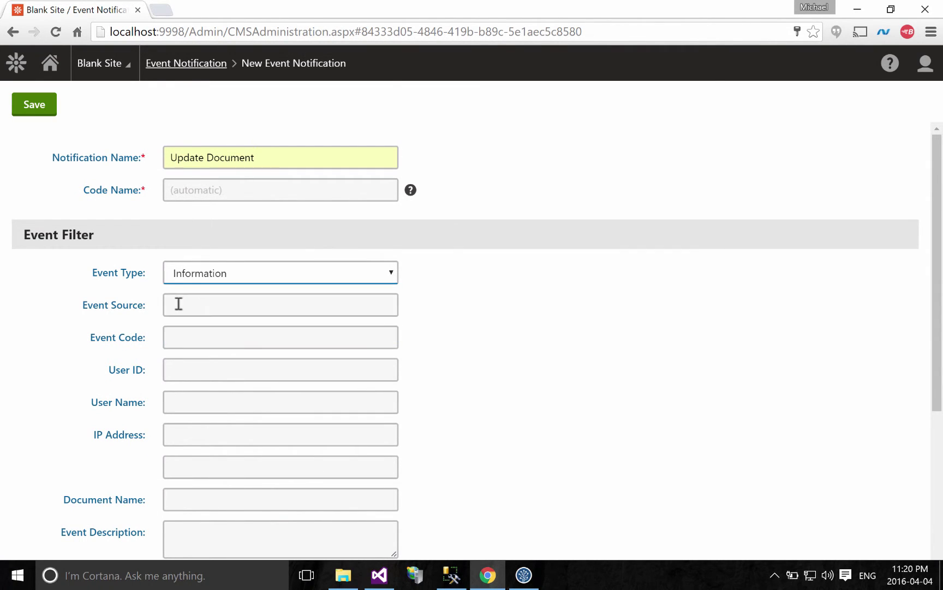
left_click(178, 334)
type("u")
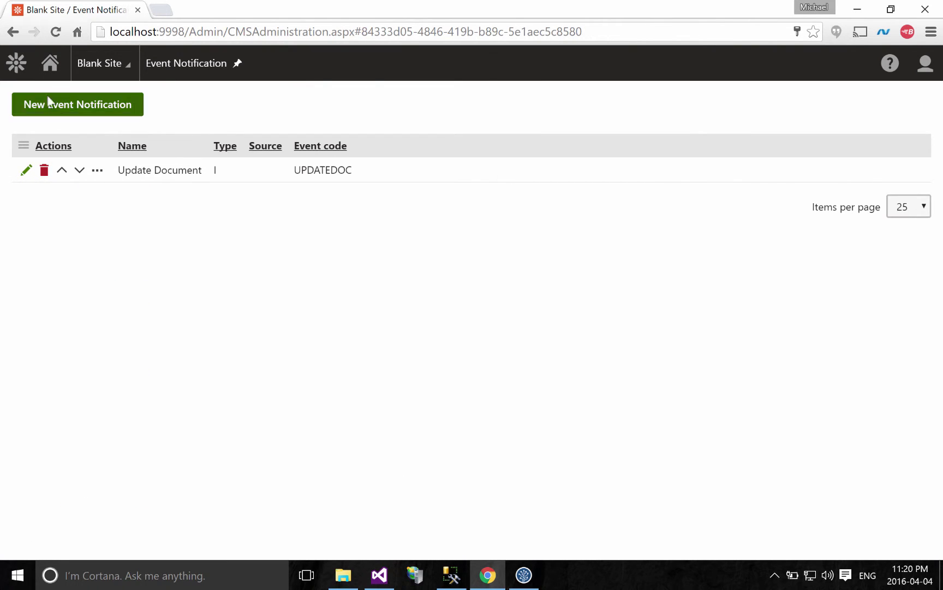
Open Pages and save the Blank Site root page to log a document update.
left_click(17, 64)
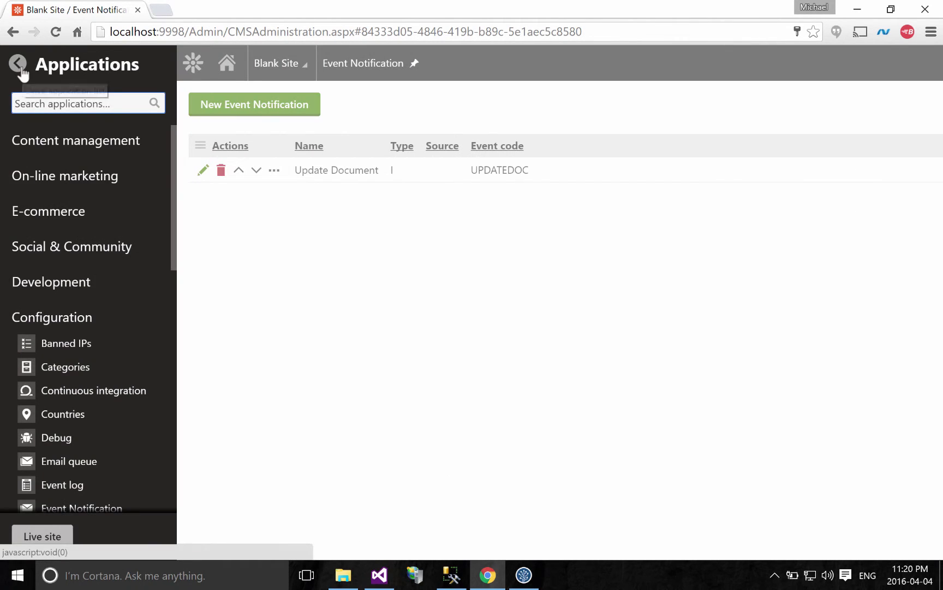
type("Page")
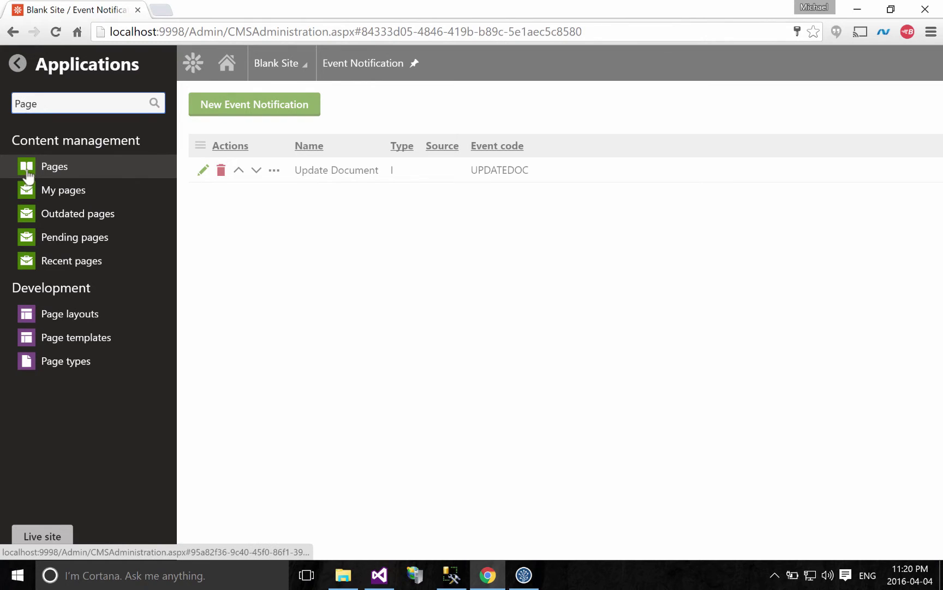
left_click(26, 166)
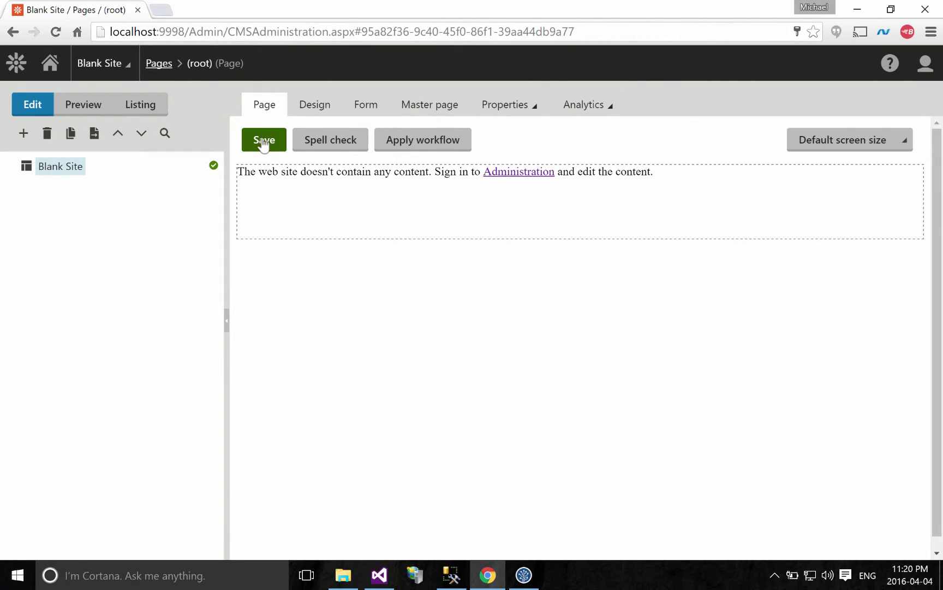
left_click(262, 143)
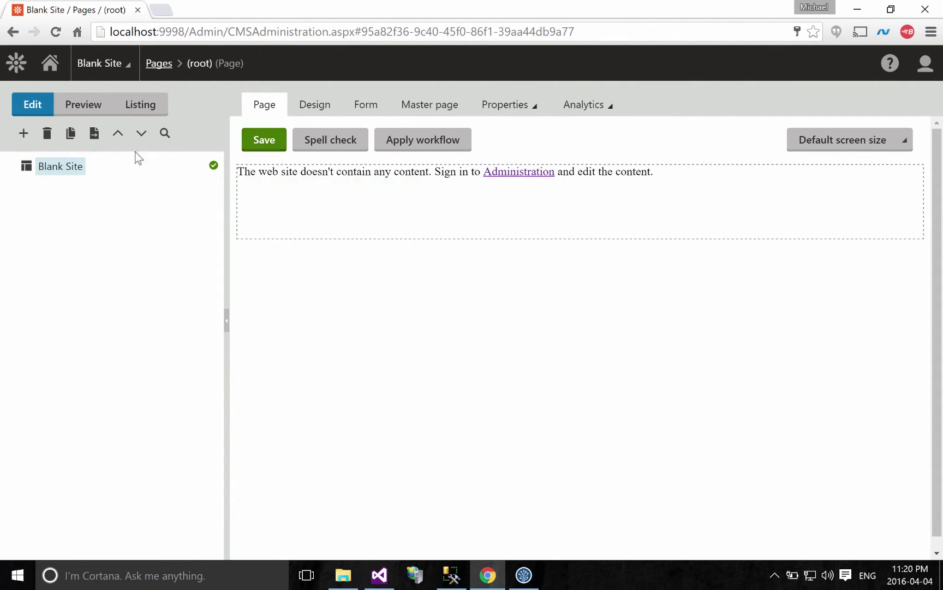
left_click(16, 63)
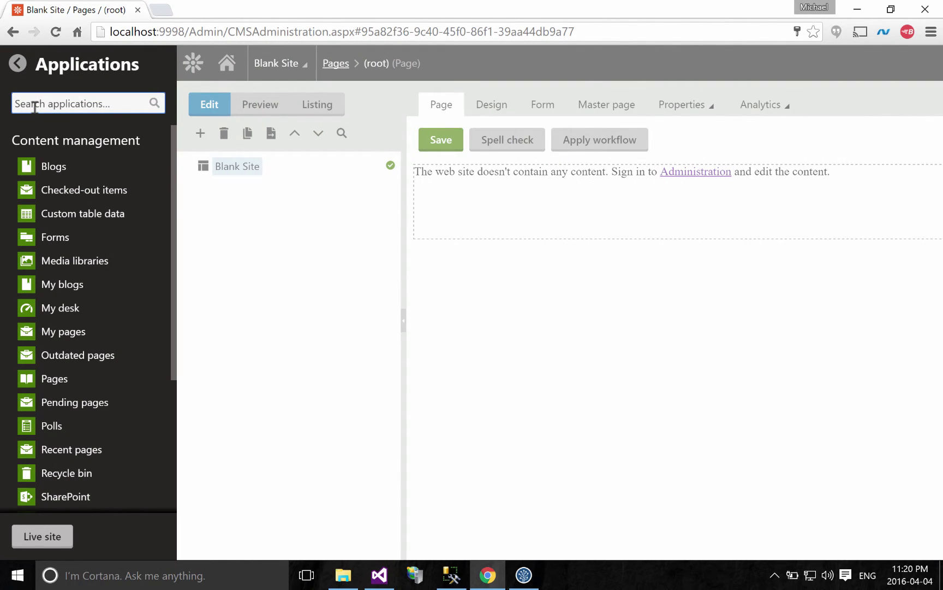
Inspect the queued UPDATEDOC notification email in the Email queue, then switch to the Mac desktop.
type("ema")
left_click(57, 274)
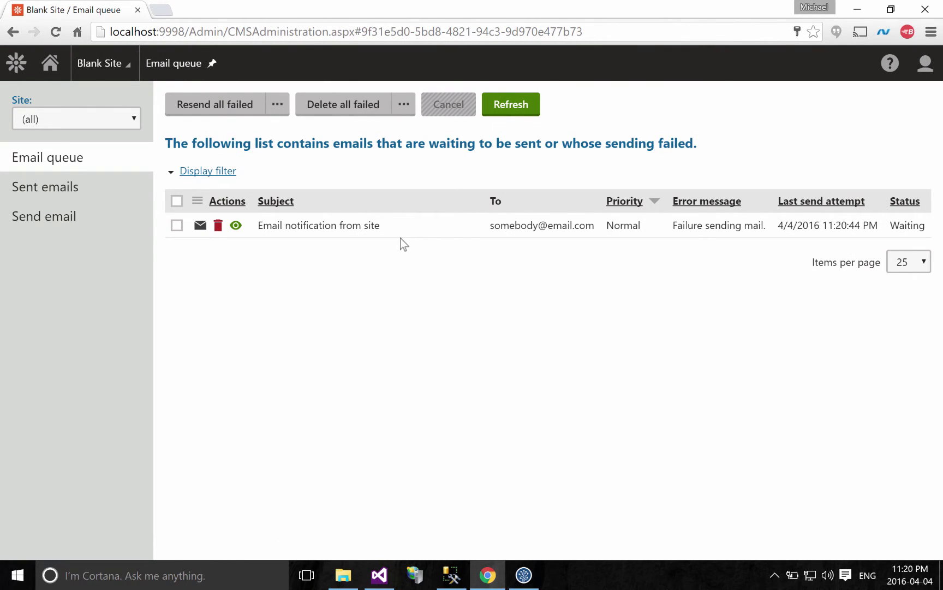
left_click(236, 226)
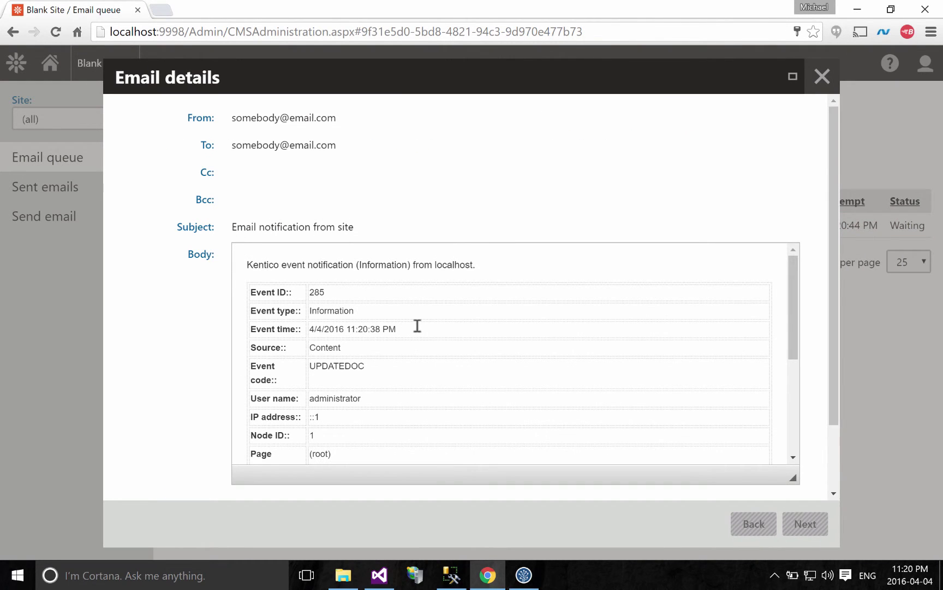
scroll(417, 326, "down", 5)
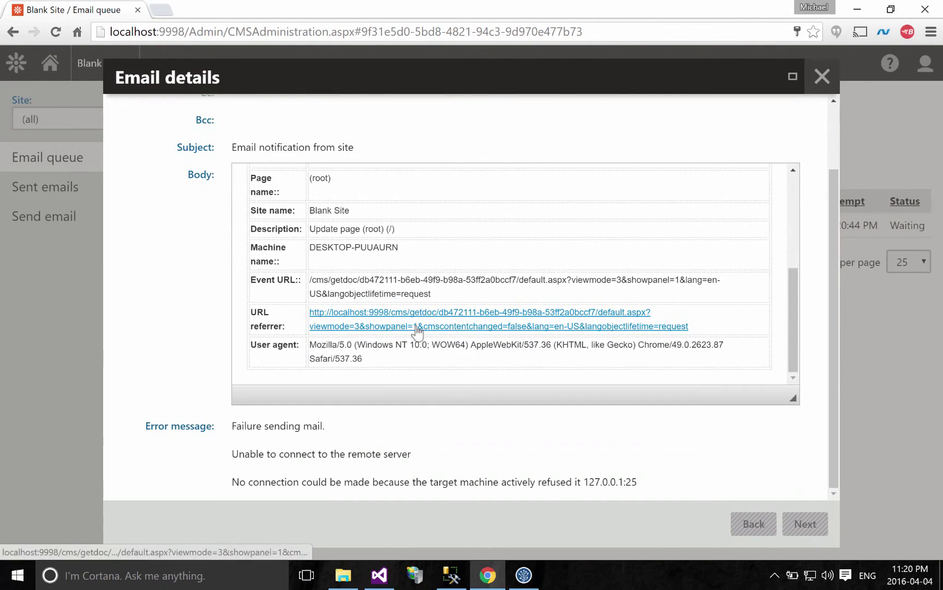
scroll(417, 326, "up", 5)
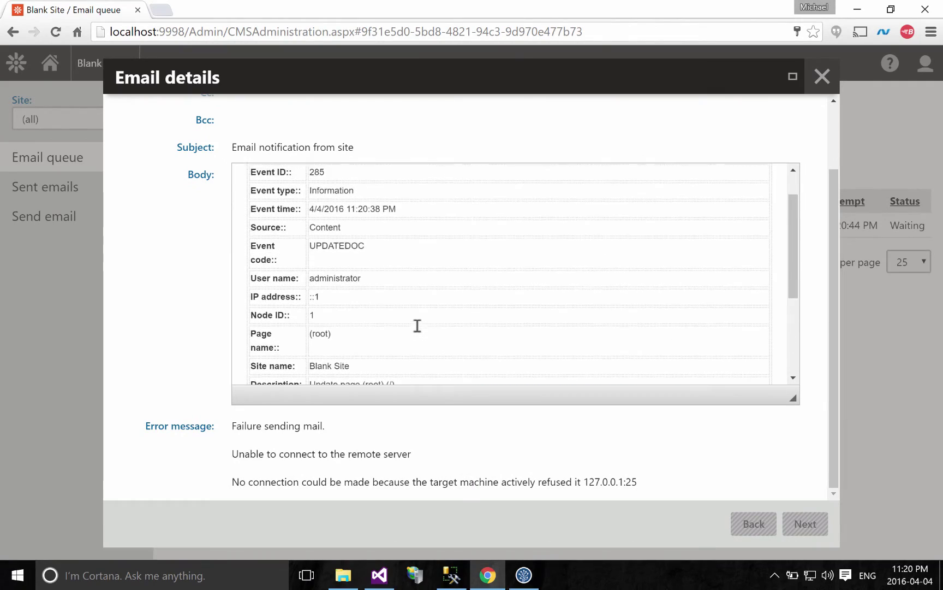
scroll(417, 326, "up", 2)
key("ctrl+Left")
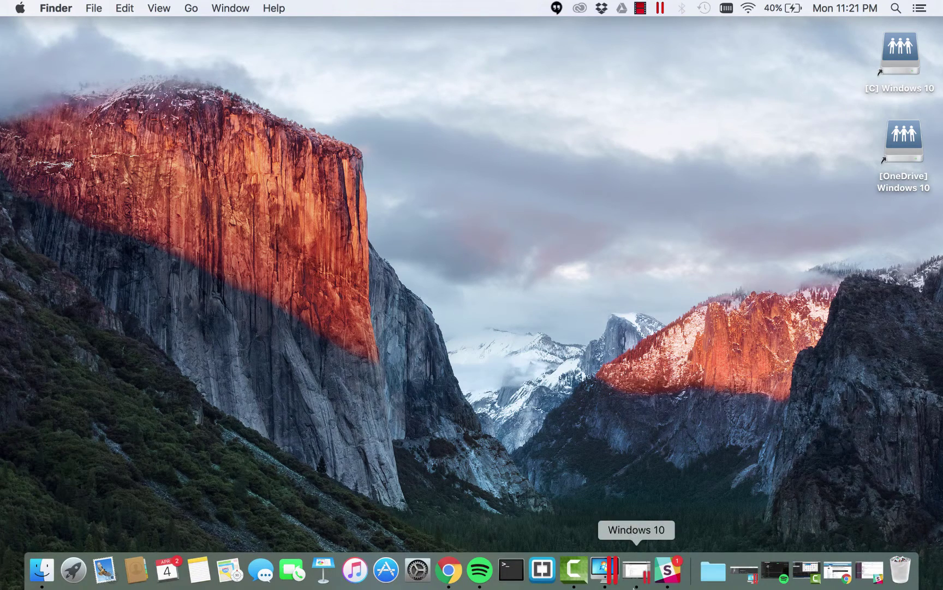
Open Slack's #eventlog channel to read kenticobot's UPDATEDOC event report.
left_click(671, 571)
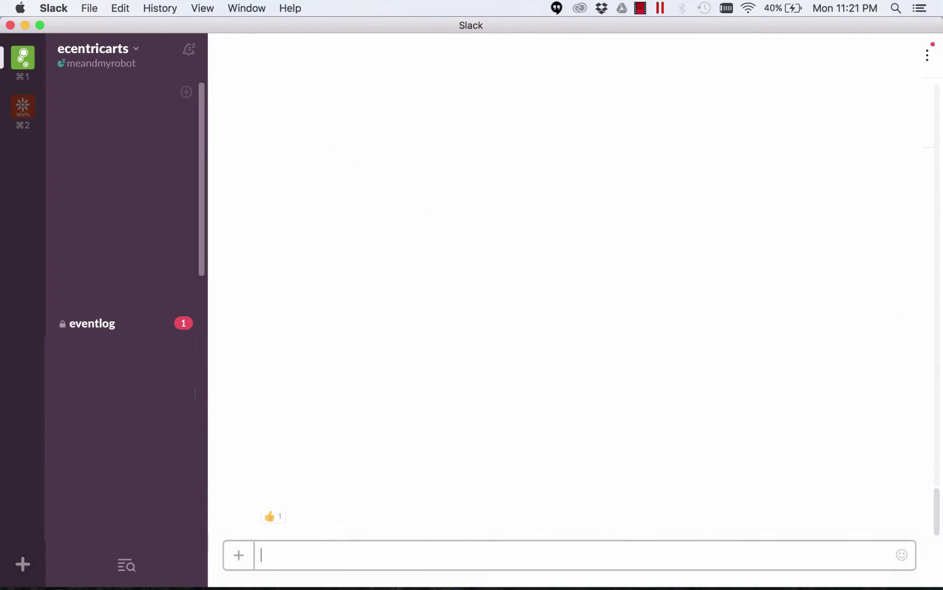
left_click(126, 324)
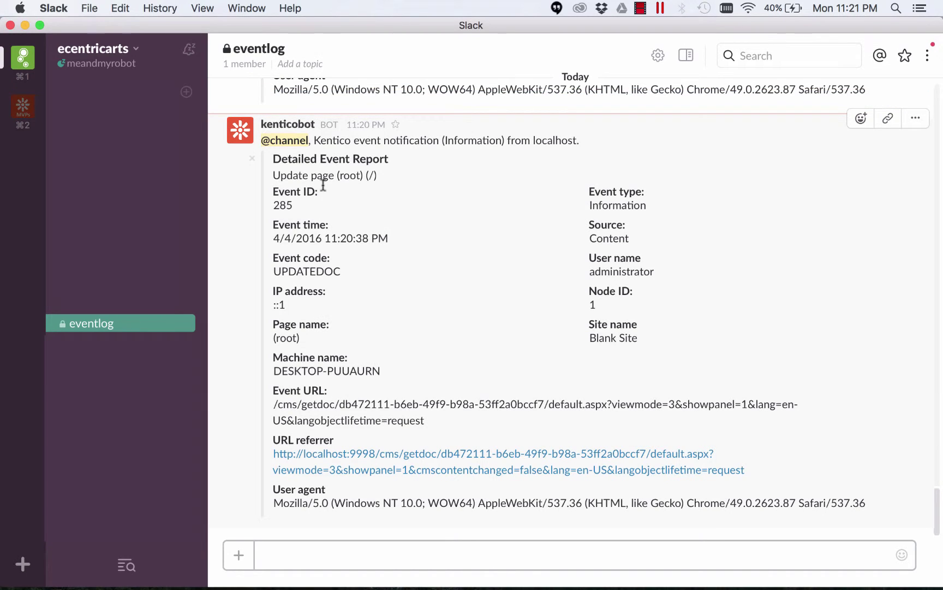